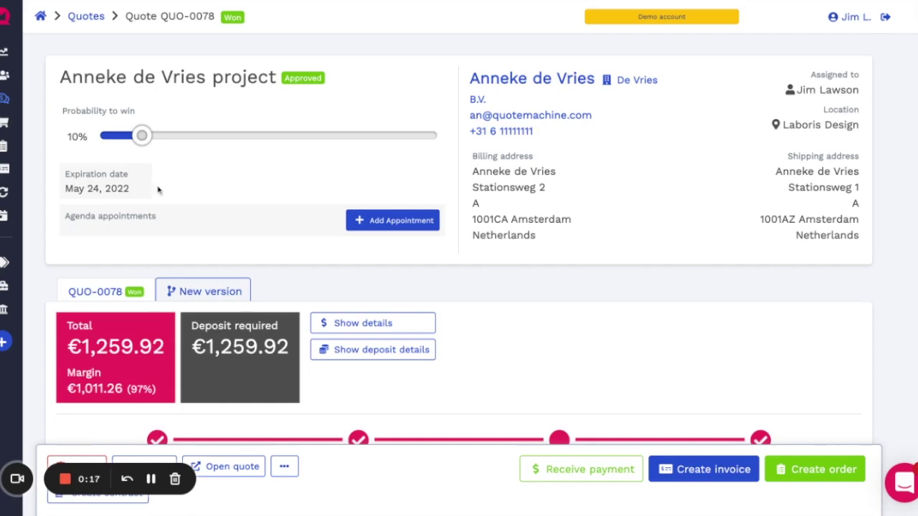
Create a new invoice addressed to the primary contact of De Vries B.V.
mouse_move(20, 183)
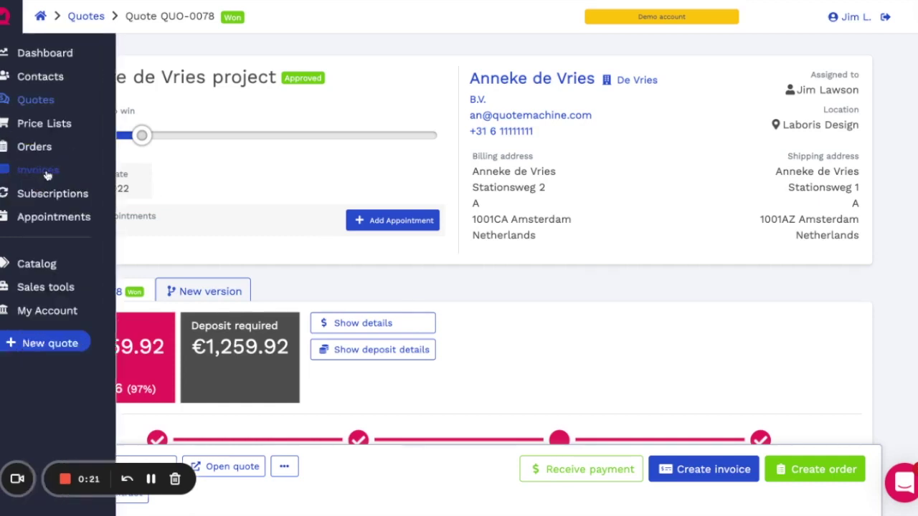
click(46, 173)
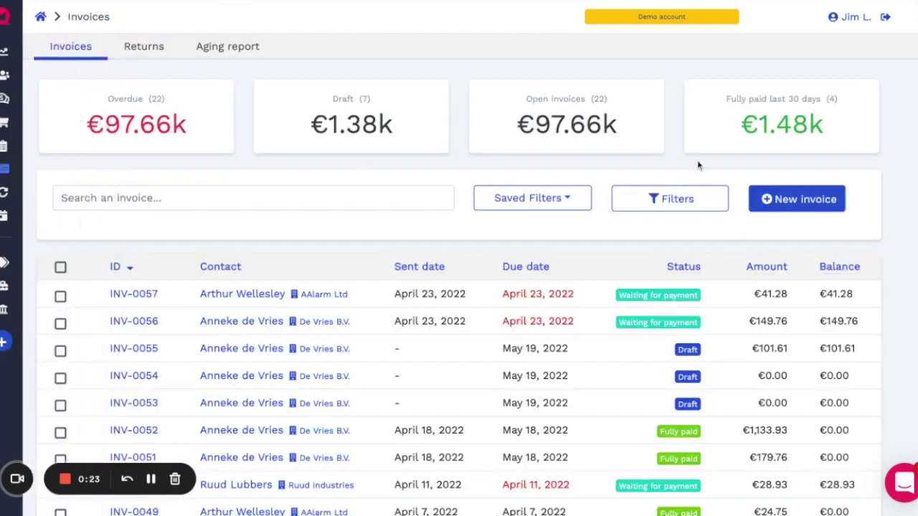
click(794, 202)
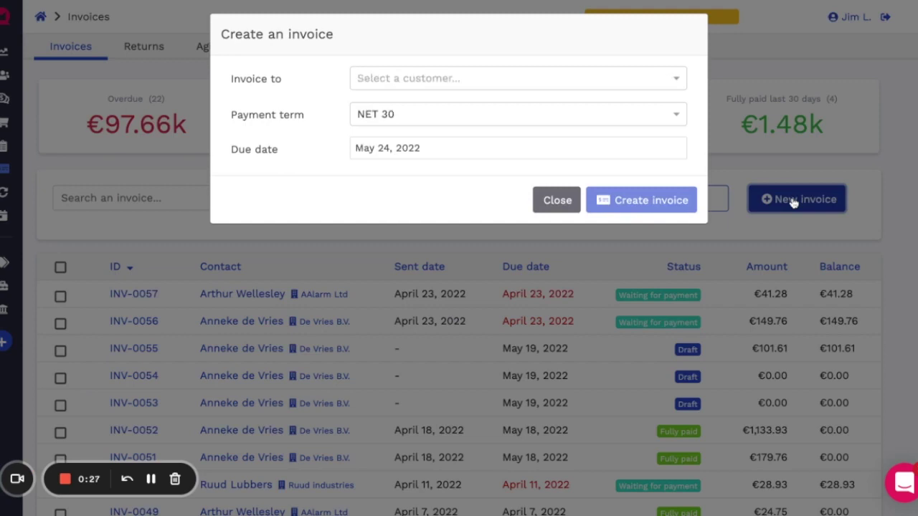
click(502, 84)
text(anne)
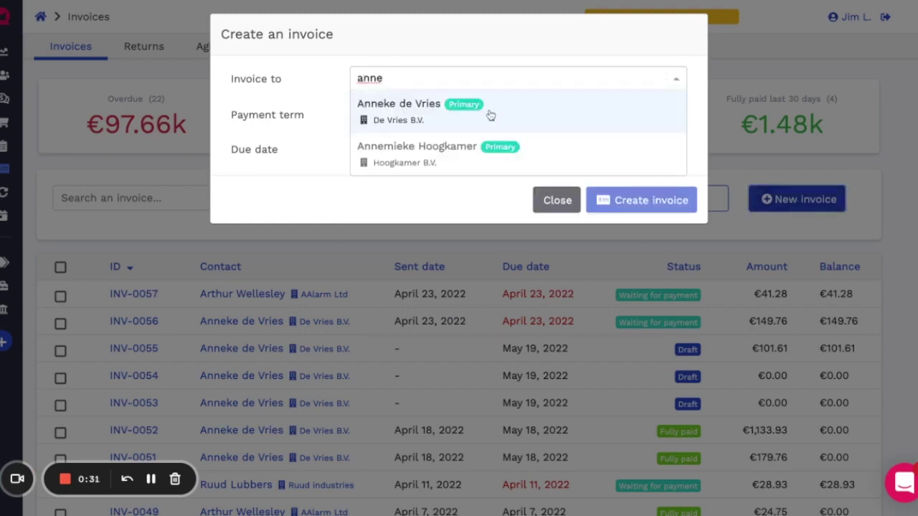
click(490, 116)
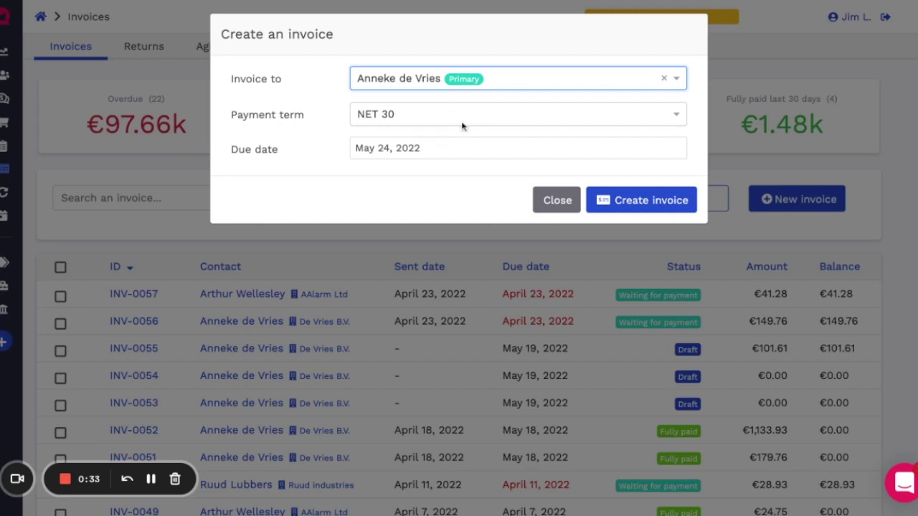
click(636, 203)
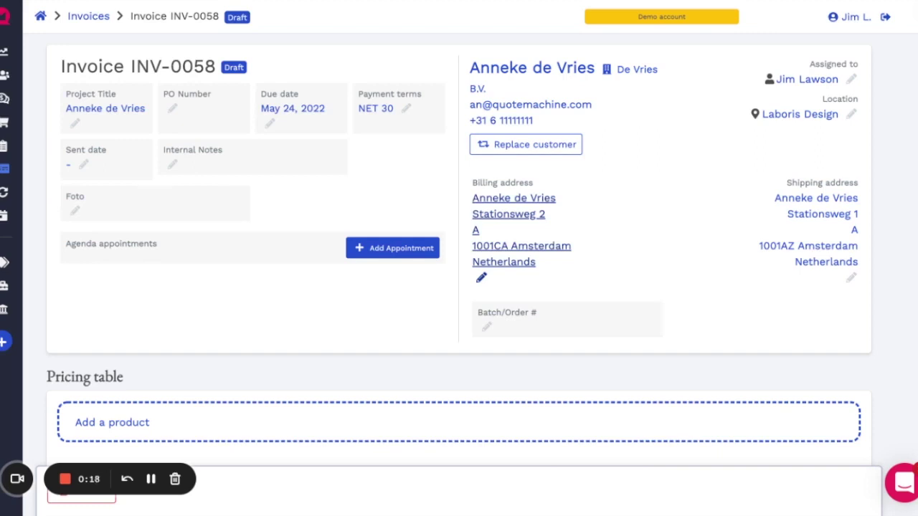
Change the house number in the invoice's billing address and save the address.
click(505, 260)
click(381, 473)
key(BackSpace)
text(3)
scroll(381, 471, down, 3)
click(326, 489)
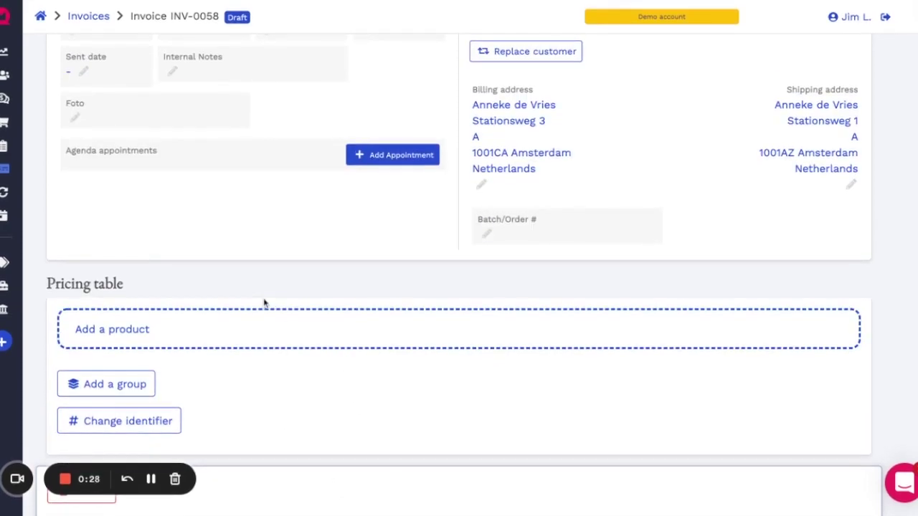
Examine the product catalog and the fields for quickly creating a product or service, leaving without adding one.
click(239, 332)
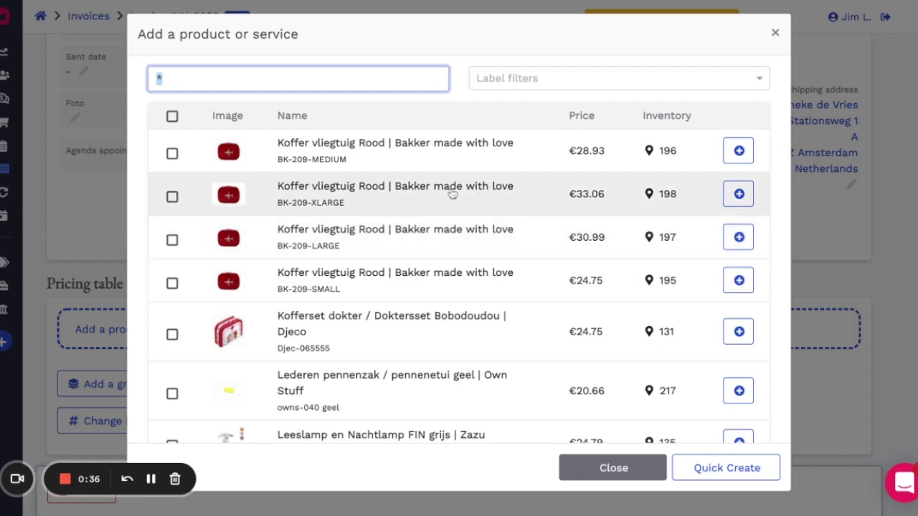
scroll(462, 226, down, 2)
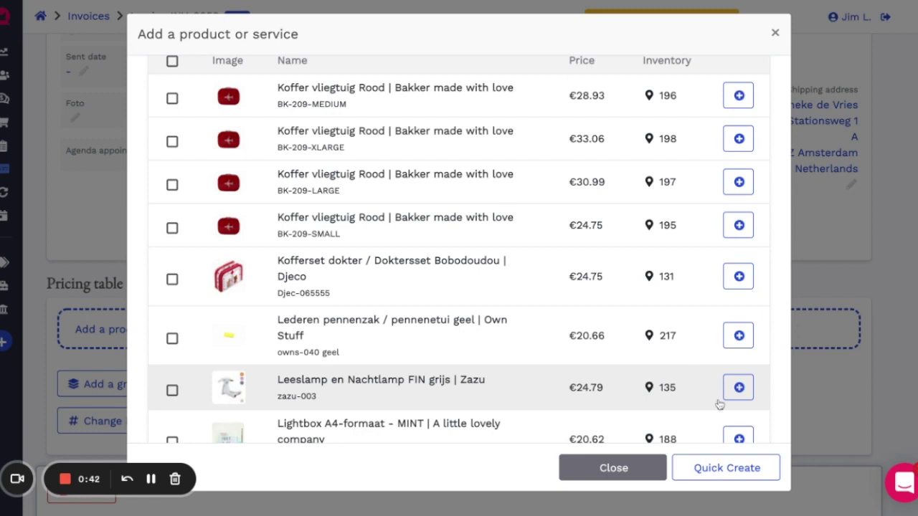
click(728, 470)
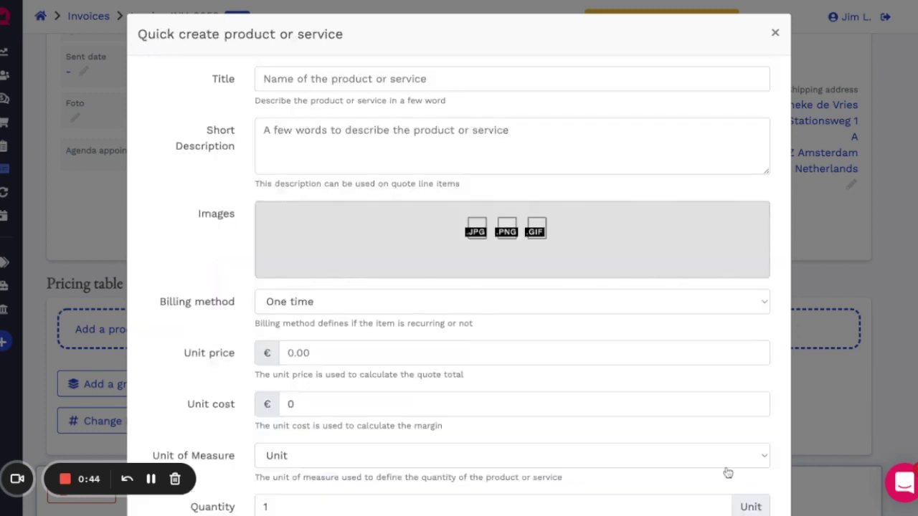
scroll(578, 231, down, 2)
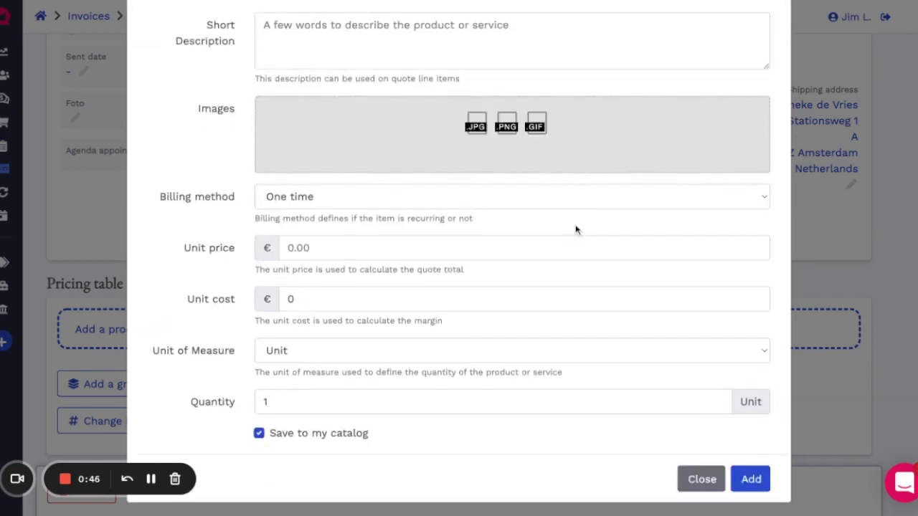
scroll(576, 229, up, 1)
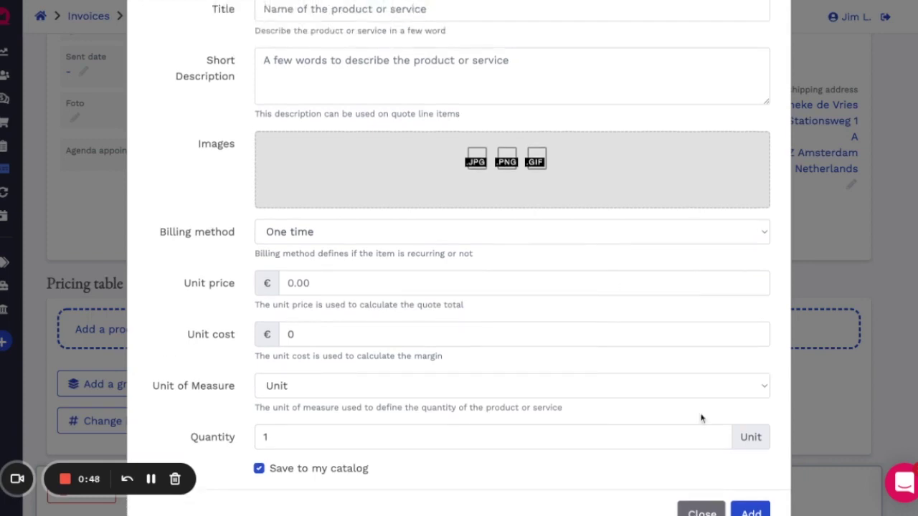
click(697, 508)
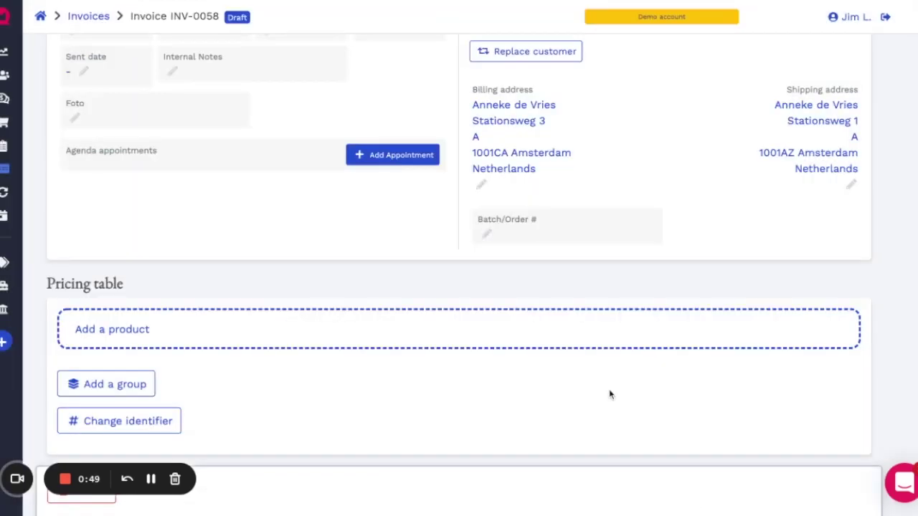
Add Koffer vliegtuig Rood (BK-209-MEDIUM), Lightbox A4-formaat - MINT and Leeslamp en Nachtlamp FIN grijs to the pricing table.
click(472, 347)
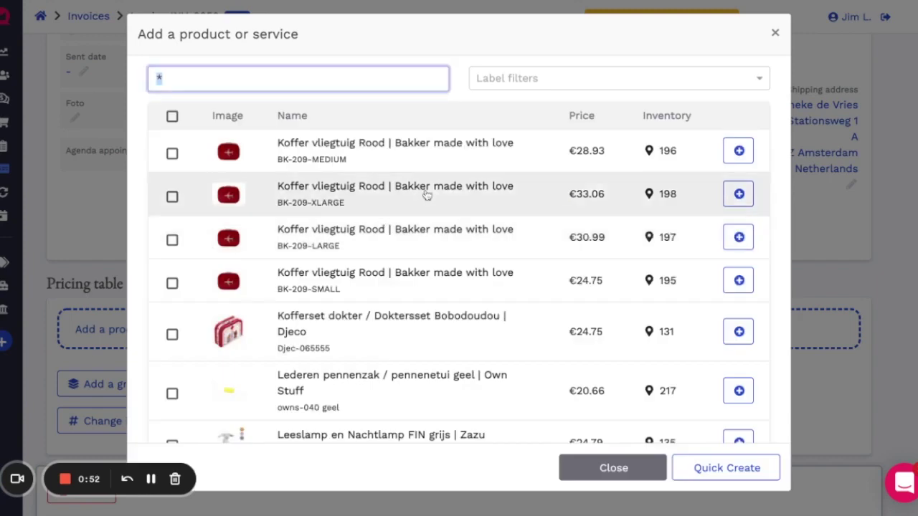
click(745, 158)
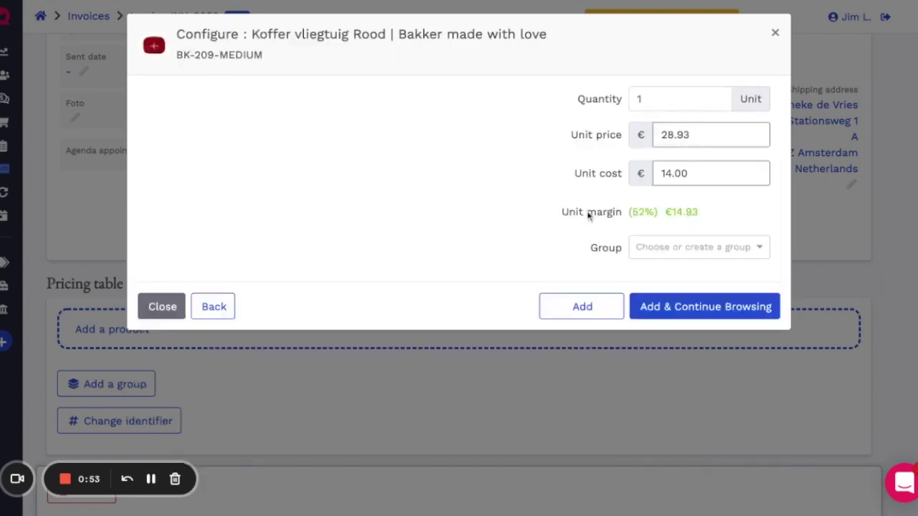
click(664, 312)
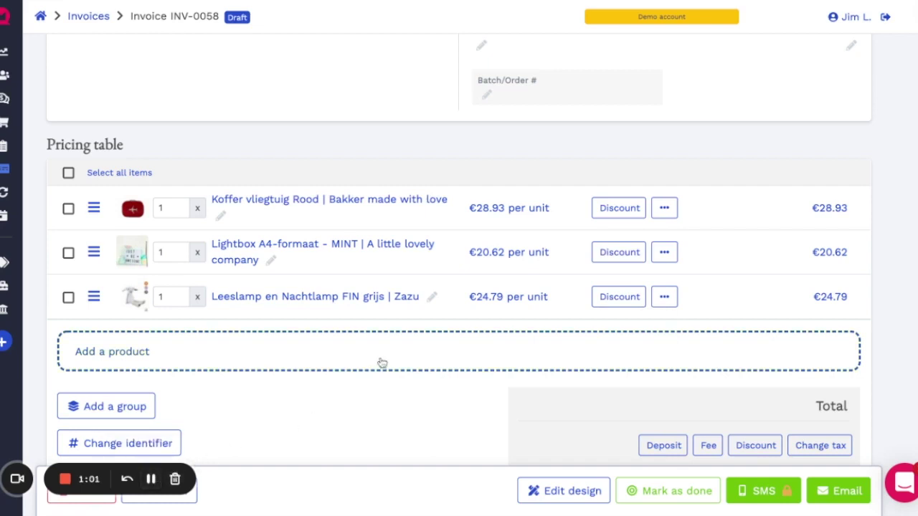
Shorten the lightbox line item's title to "Lightbox A4-formaat" and save it.
scroll(395, 277, down, 1)
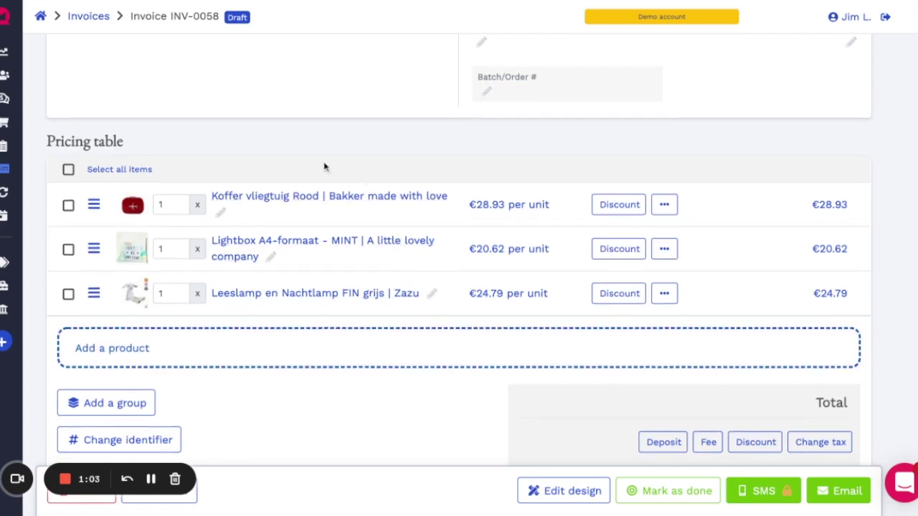
scroll(326, 217, down, 2)
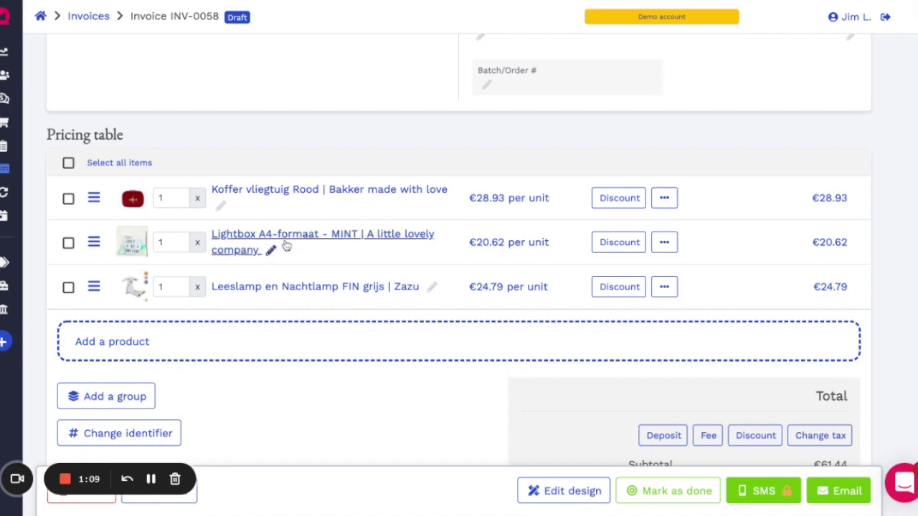
click(287, 243)
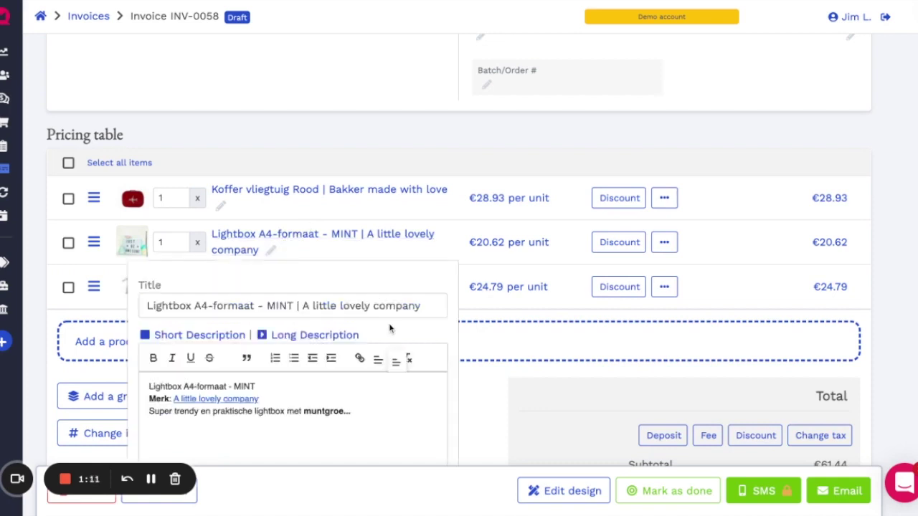
click(431, 308)
key(ctrl+shift+Left)
key(ctrl+shift+Left)
key(ctrl+shift+Left)
key(ctrl+shift+Left)
key(ctrl+shift+Left)
key(ctrl+shift+Left)
key(ctrl+shift+Left)
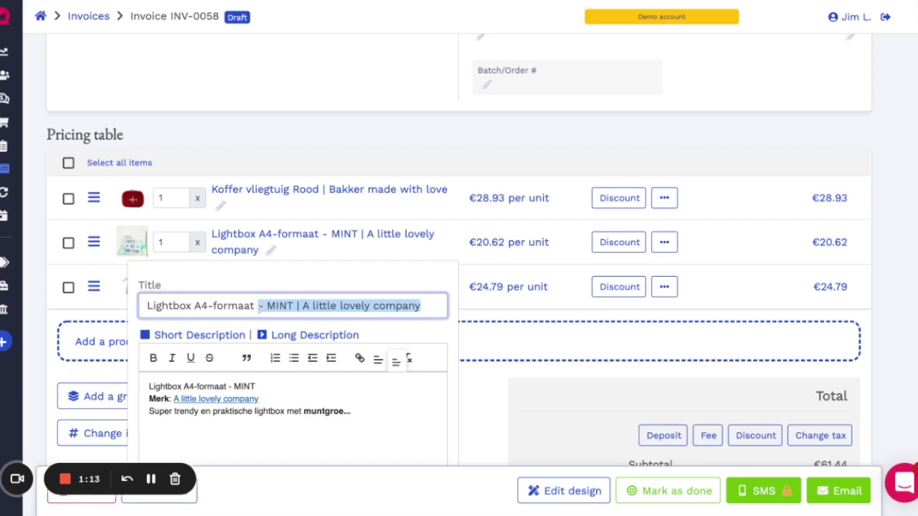
key(BackSpace)
scroll(259, 306, down, 3)
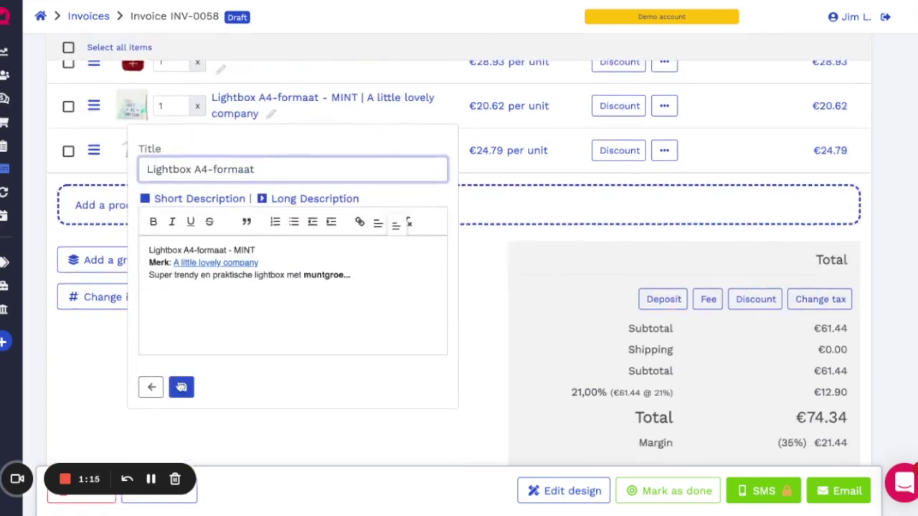
click(181, 387)
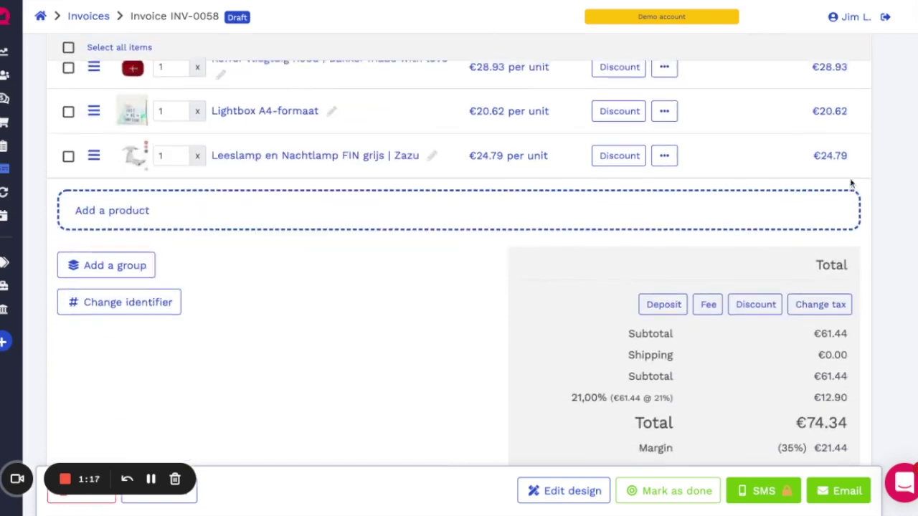
Set the line price of the Lightbox A4-formaat item to 50 euros.
click(829, 138)
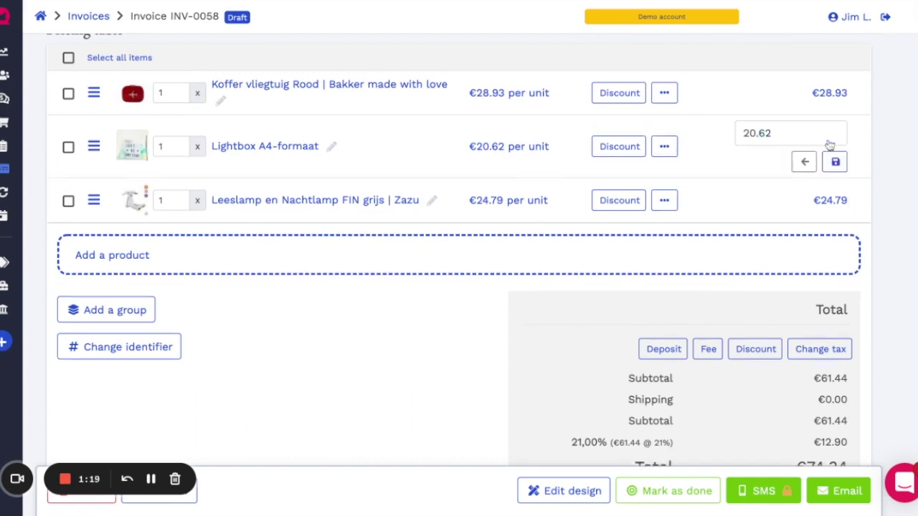
double_click(787, 139)
text(50)
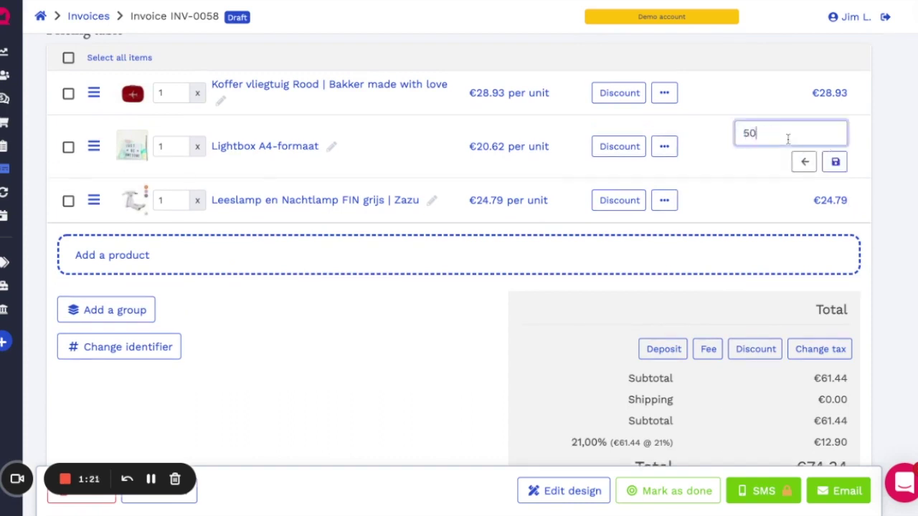
click(831, 163)
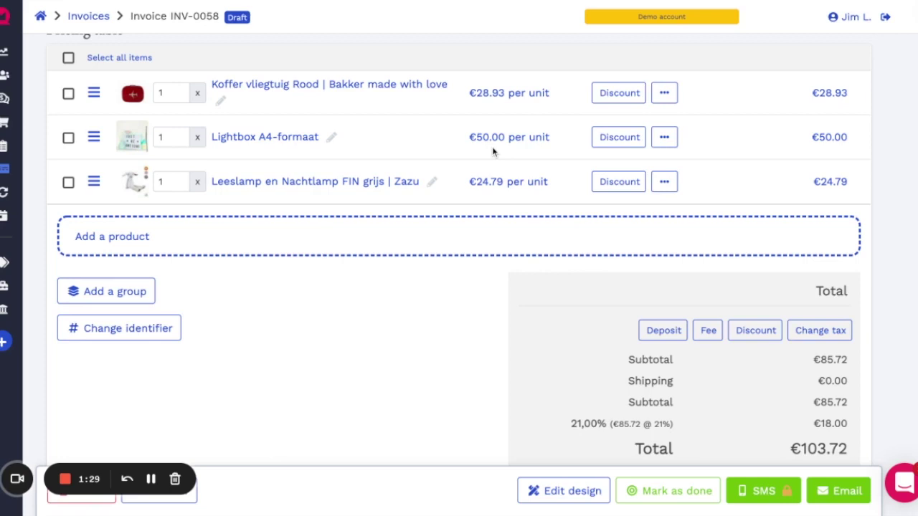
scroll(440, 260, up, 1)
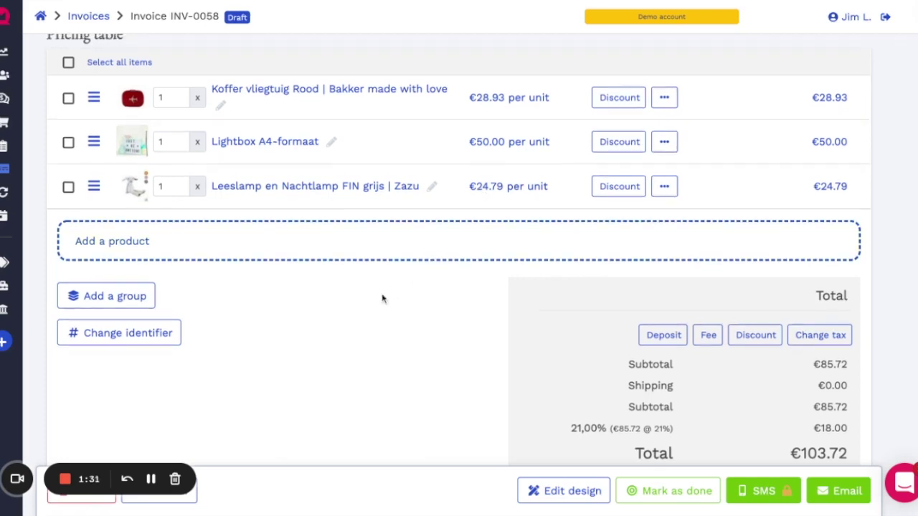
click(66, 479)
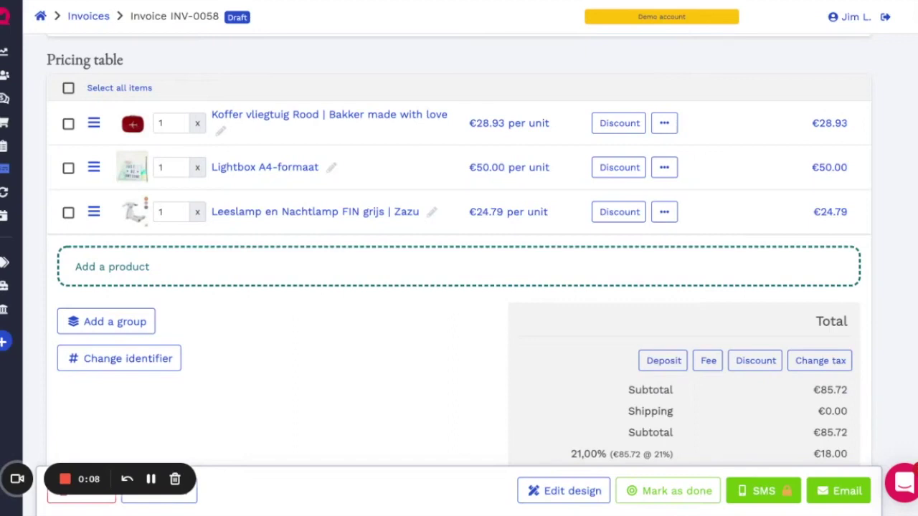
Apply a 20% discount to the Koffer vliegtuig Rood line item.
click(617, 133)
click(633, 171)
text(20)
click(652, 229)
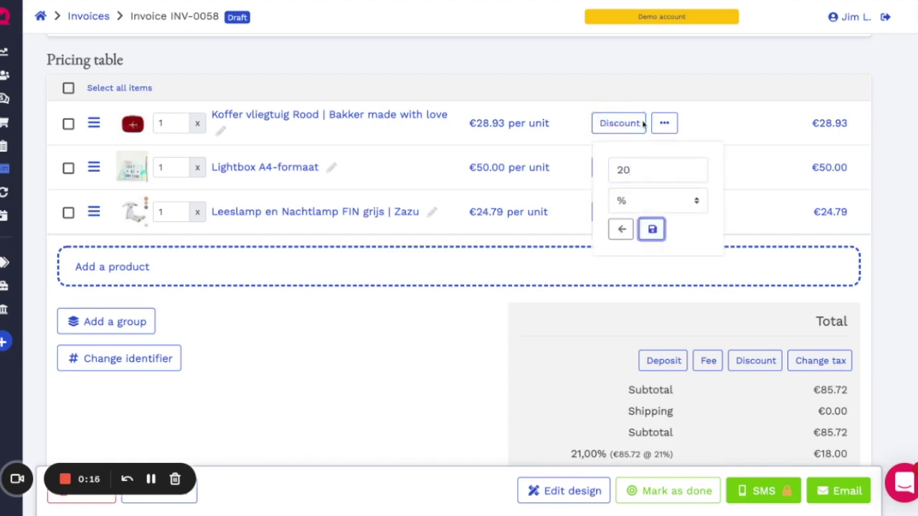
click(649, 228)
Apply an unnamed 20% discount to the whole invoice total.
scroll(667, 244, down, 1)
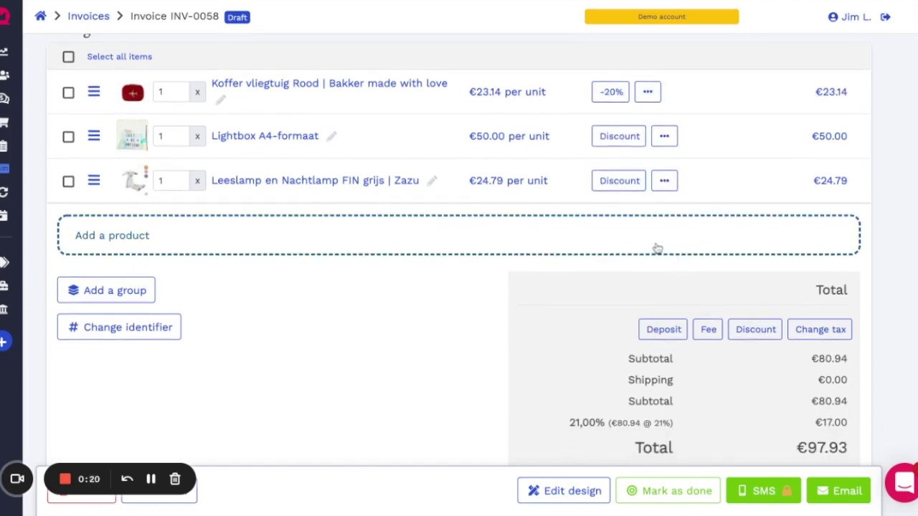
scroll(734, 281, down, 1)
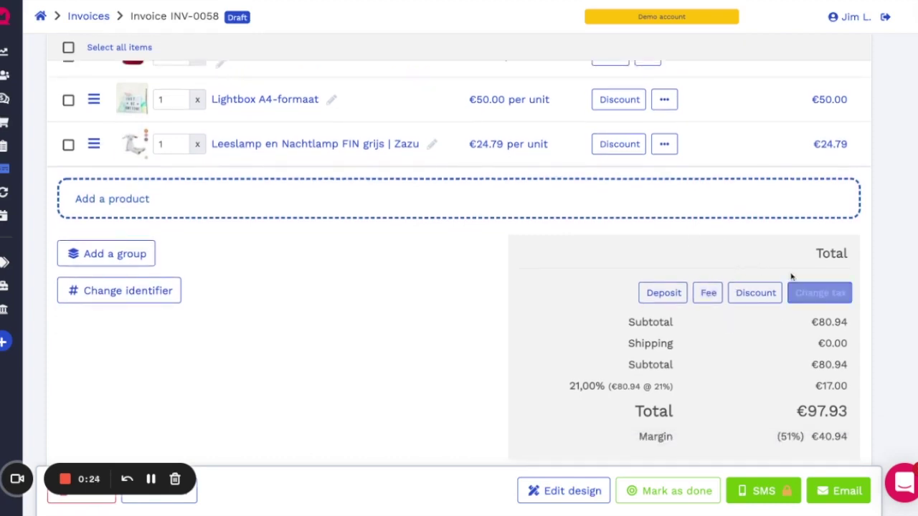
click(754, 294)
click(533, 260)
text(20)
click(681, 260)
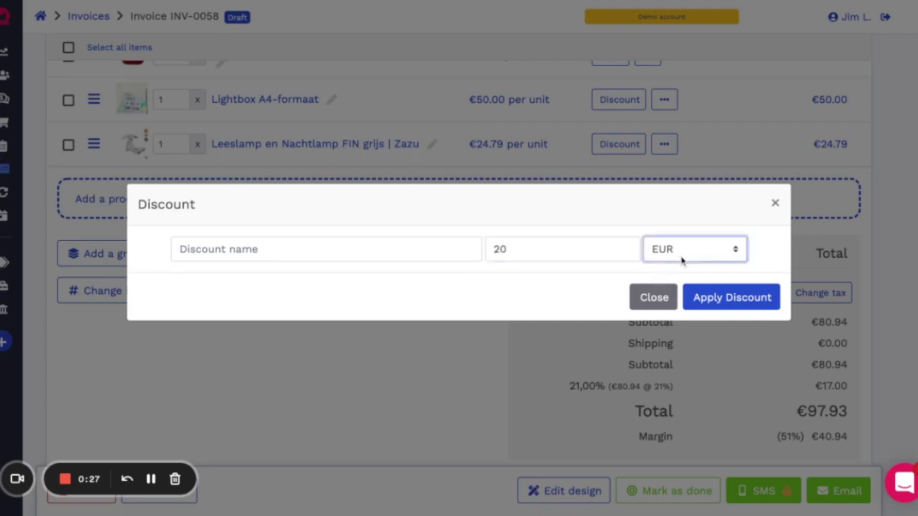
click(685, 276)
click(707, 299)
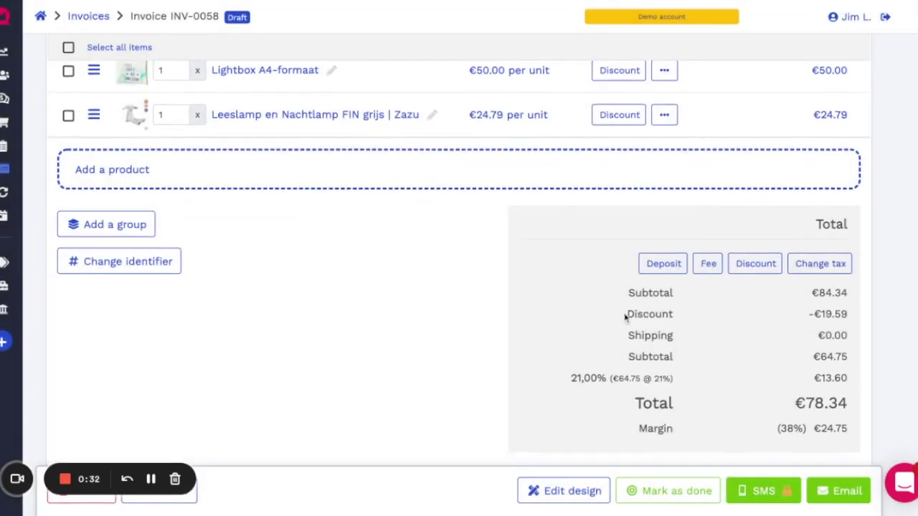
triple_click(625, 315)
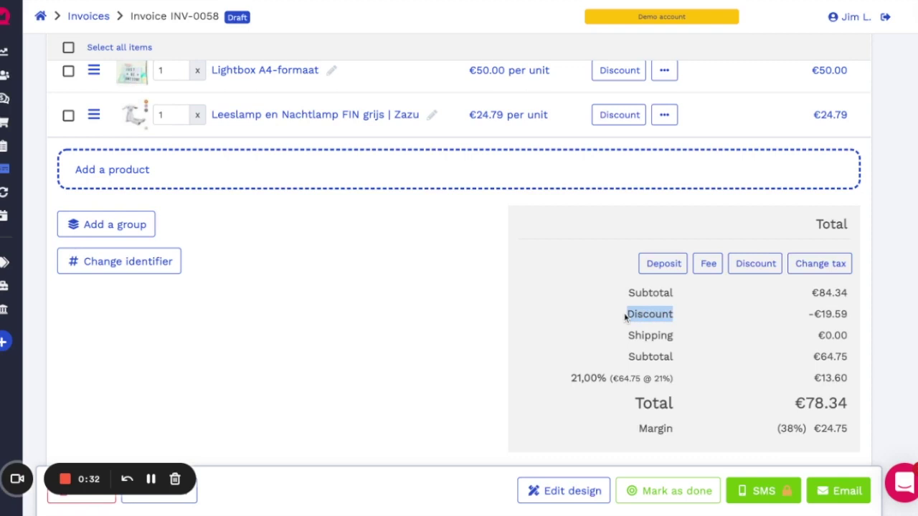
click(726, 383)
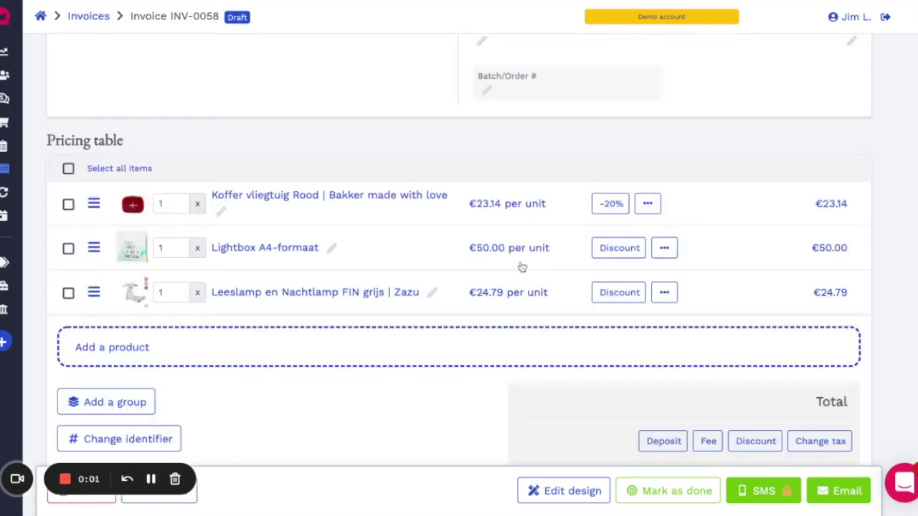
scroll(522, 266, down, 1)
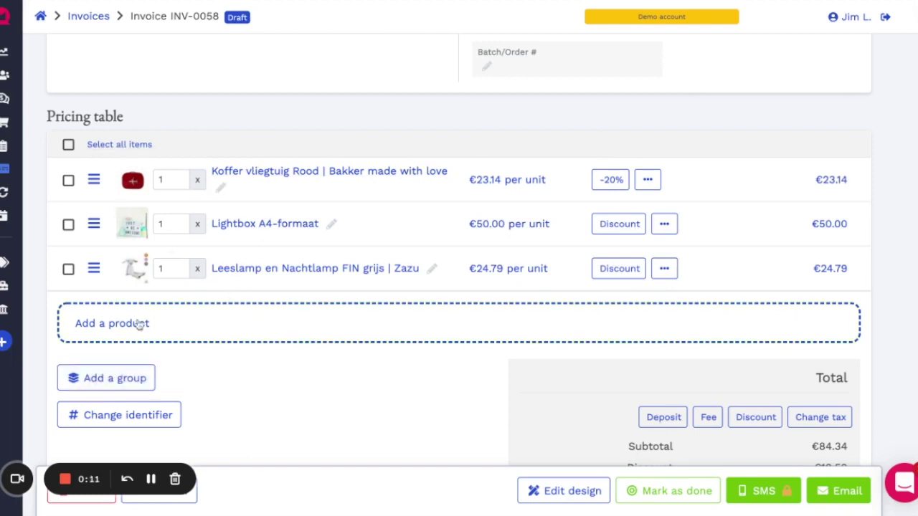
Add a group to the pricing table, name it "Suitcases" and save it.
click(118, 378)
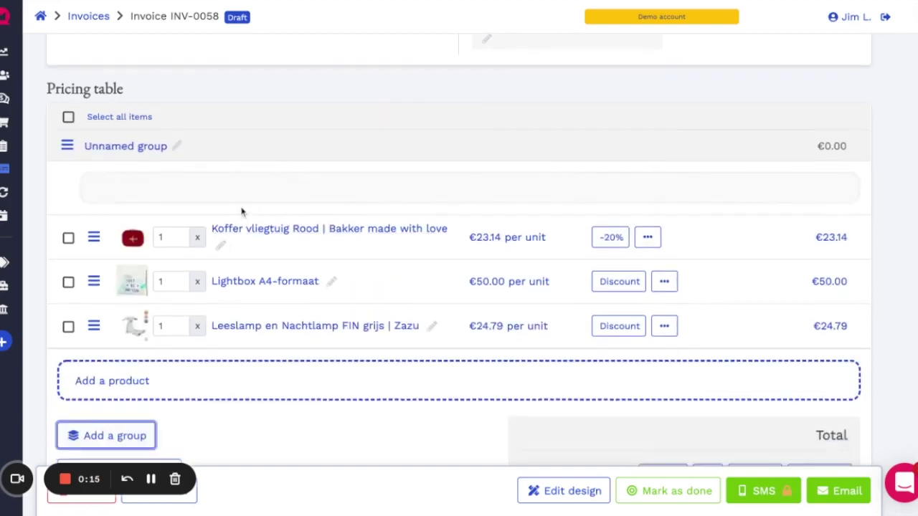
click(152, 84)
click(309, 96)
text(Suitcases)
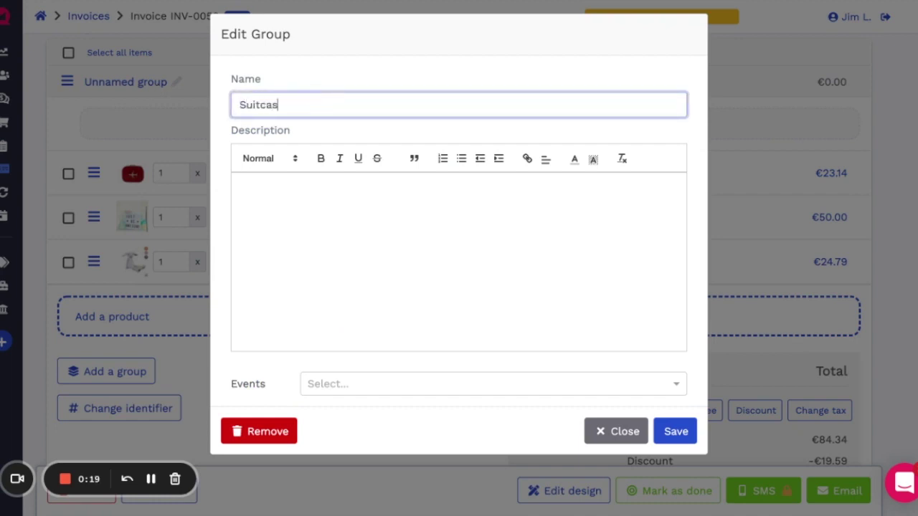
click(661, 433)
Add a second pricing table group, name it "Lightboxes" and save it.
click(108, 373)
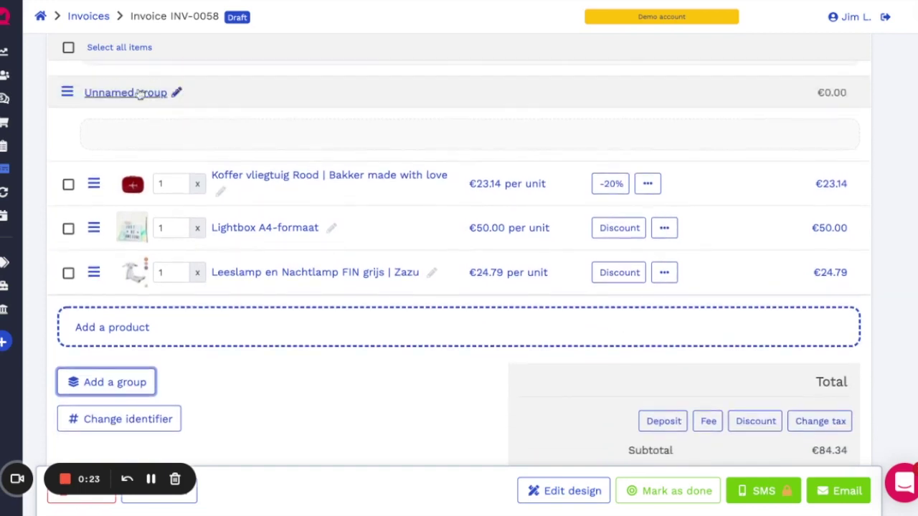
click(152, 91)
click(347, 106)
key(ctrl+a)
text(L)
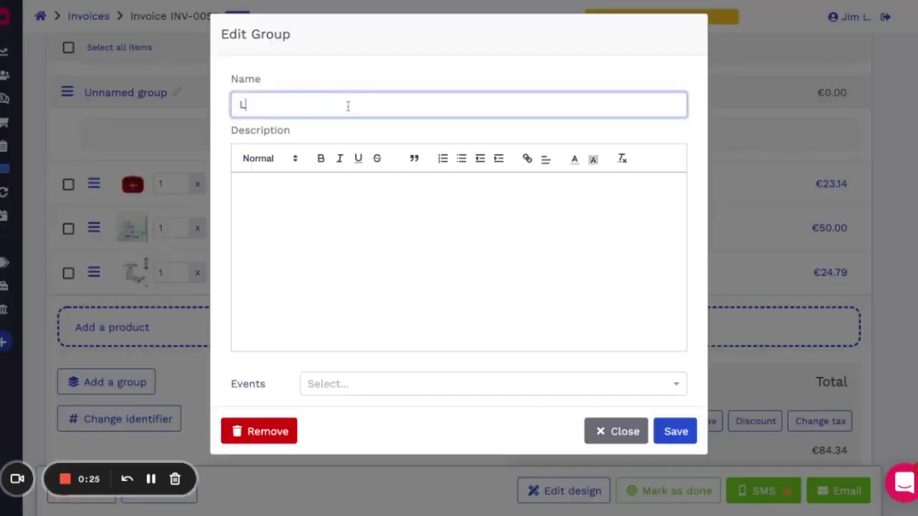
text(ightboxes)
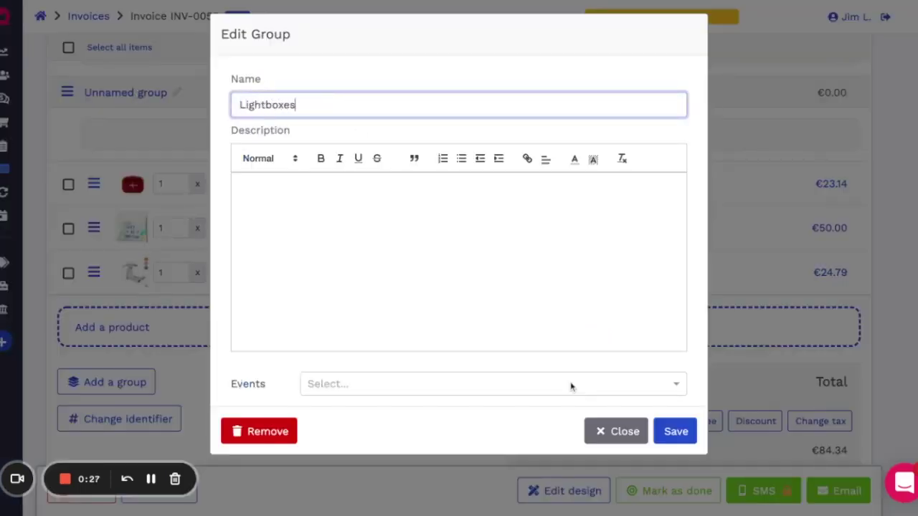
click(676, 431)
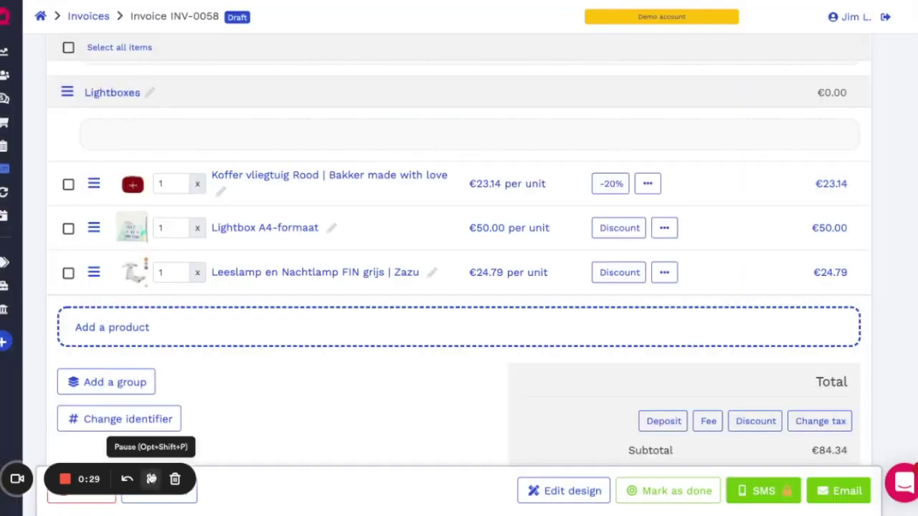
Move the Koffer vliegtuig Rood item into the Suitcases group and the Lightbox A4-formaat item into the Lightboxes group.
scroll(215, 394, up, 2)
scroll(216, 391, up, 1)
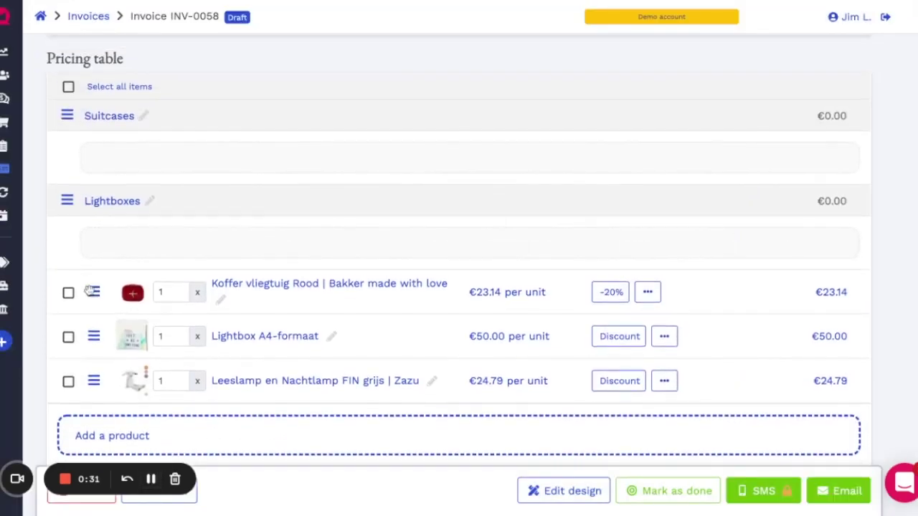
drag(90, 290, 133, 167)
drag(93, 285, 126, 242)
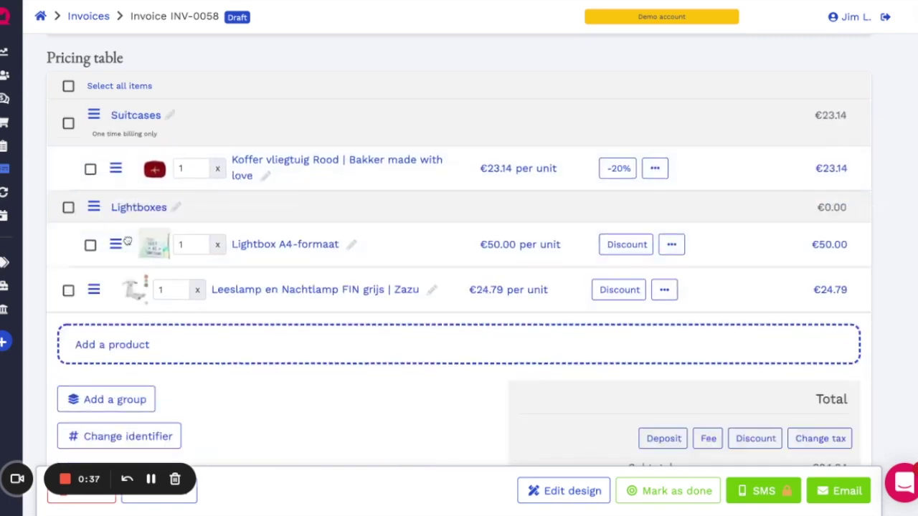
Preview the invoice in desktop view, examine the group headings, line items and totals, and close the preview.
scroll(223, 265, down, 1)
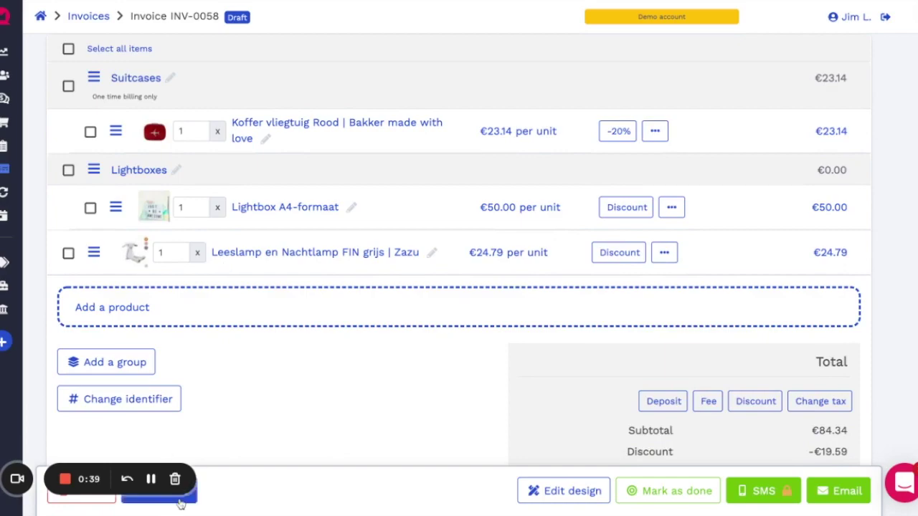
click(180, 502)
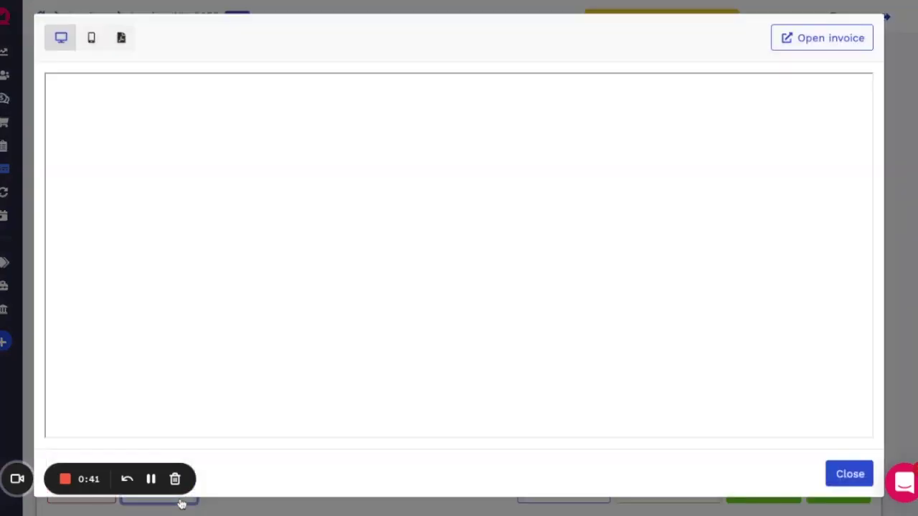
scroll(374, 354, down, 5)
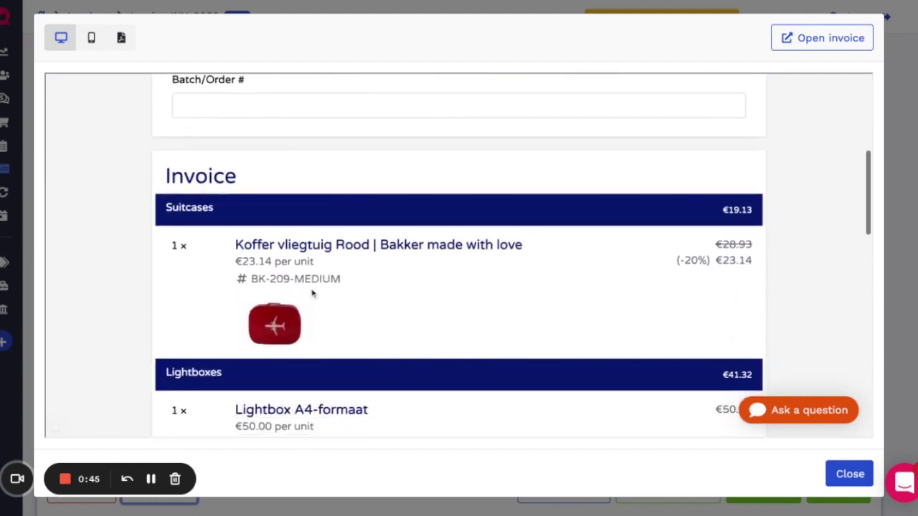
drag(163, 210, 213, 210)
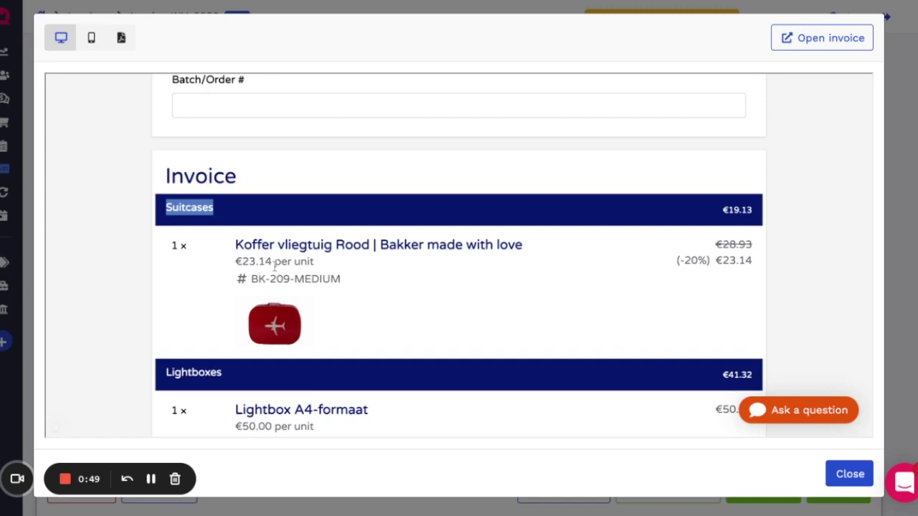
scroll(383, 322, down, 2)
scroll(228, 259, down, 1)
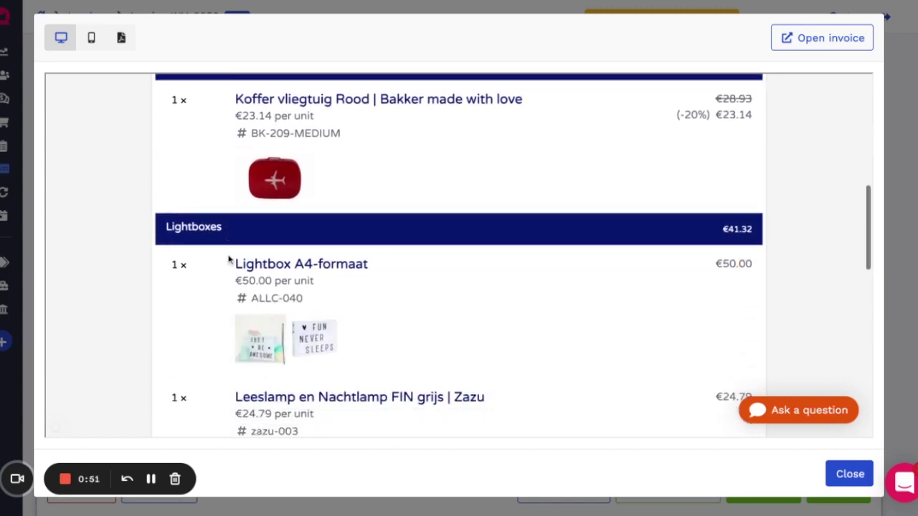
scroll(488, 264, up, 1)
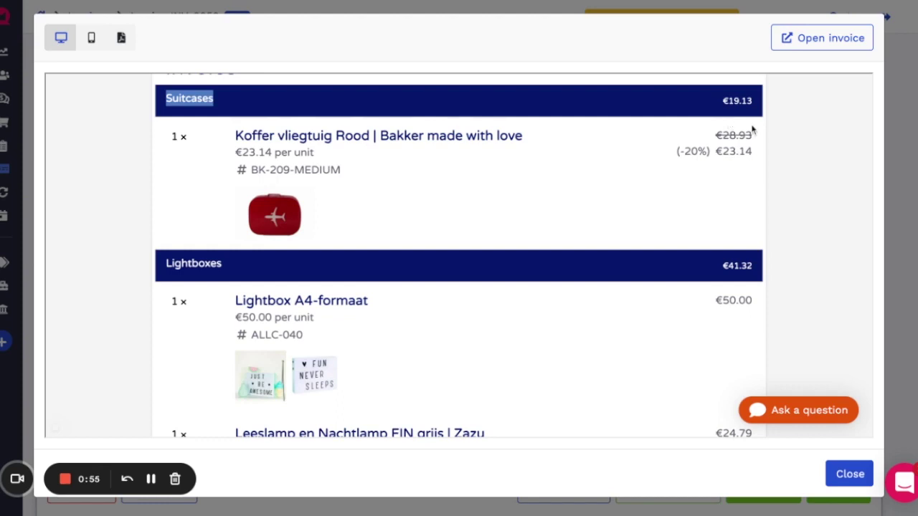
scroll(143, 466, up, 1)
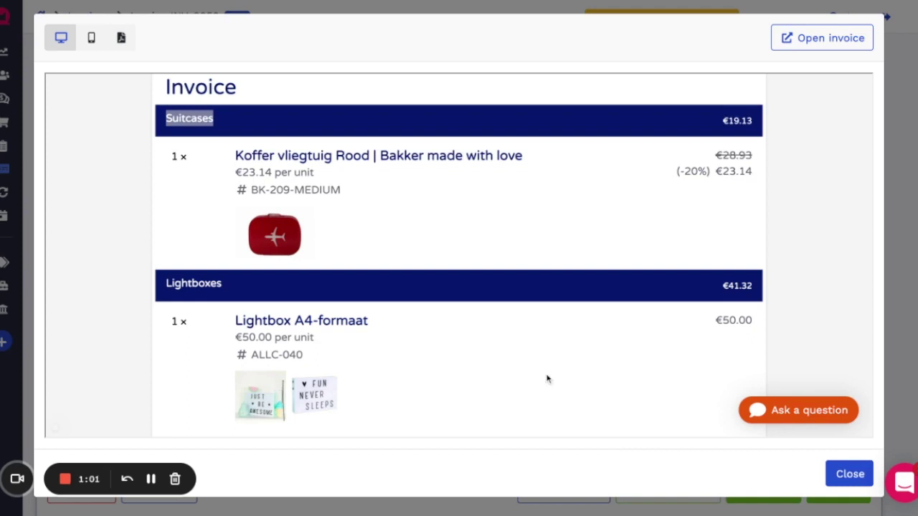
scroll(547, 380, down, 5)
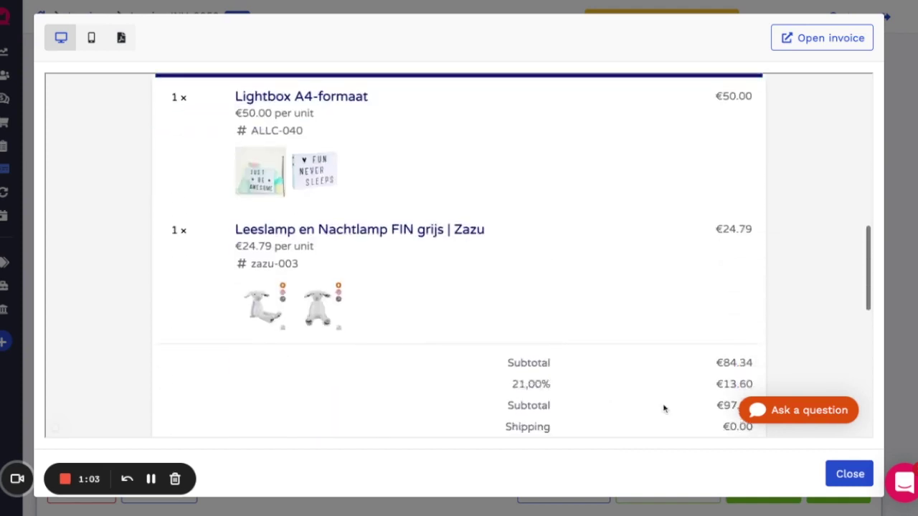
click(846, 474)
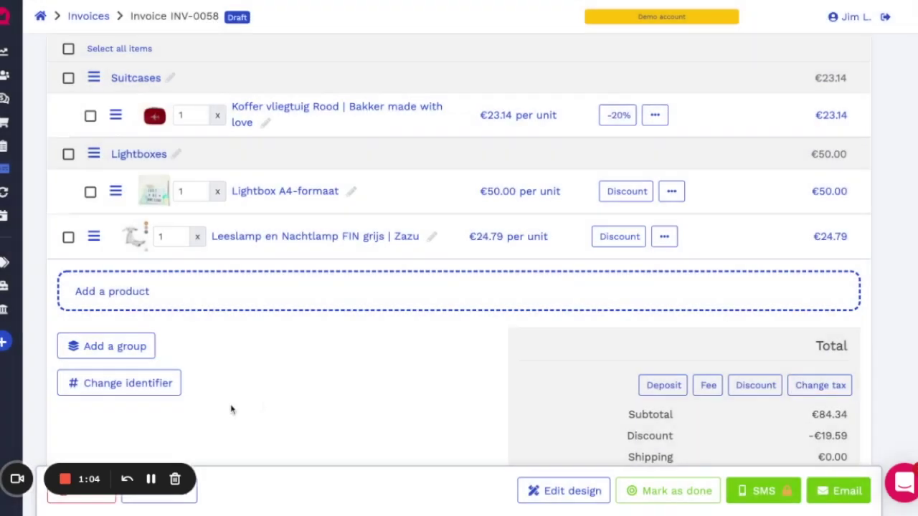
click(127, 479)
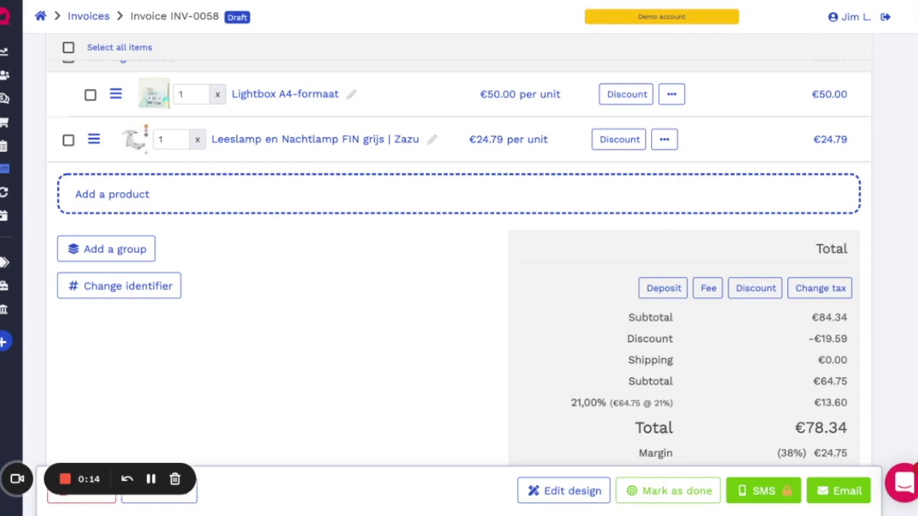
scroll(524, 291, down, 1)
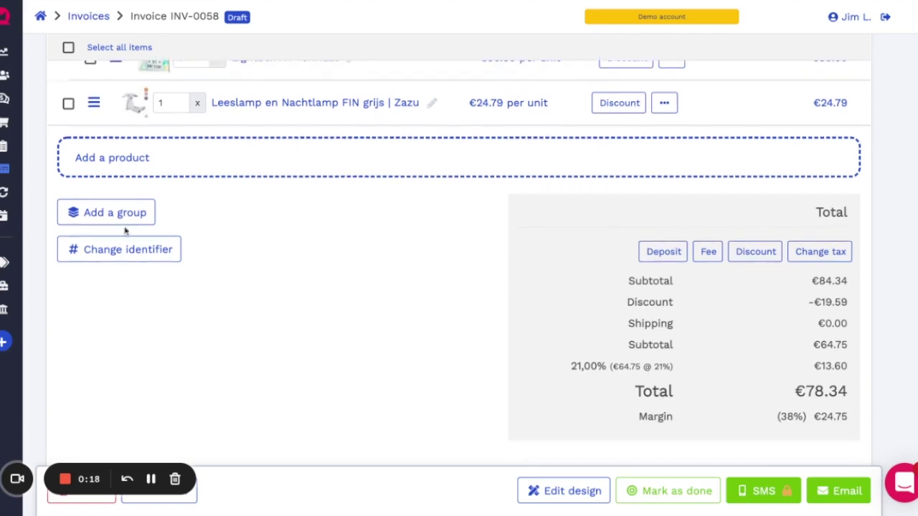
Open the invoice's design editor, review its layout and check the template choices without switching template.
mouse_move(11, 222)
click(572, 491)
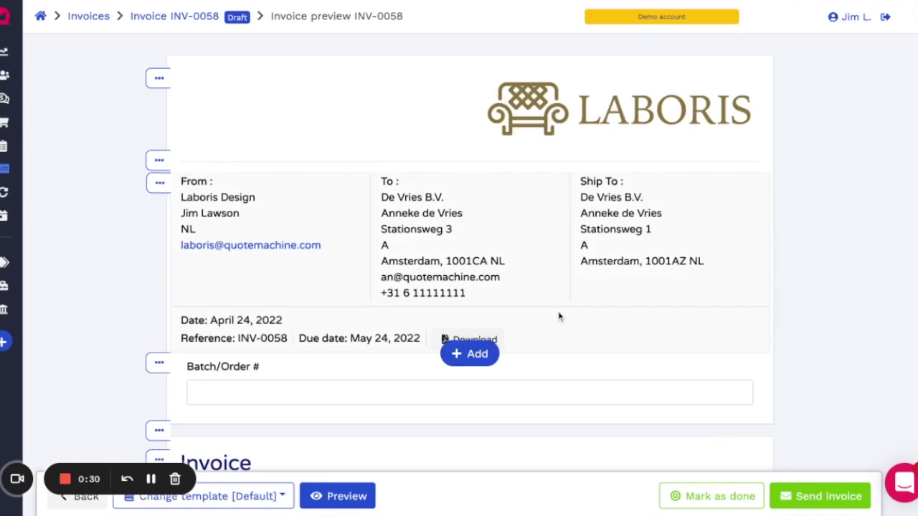
scroll(538, 300, down, 3)
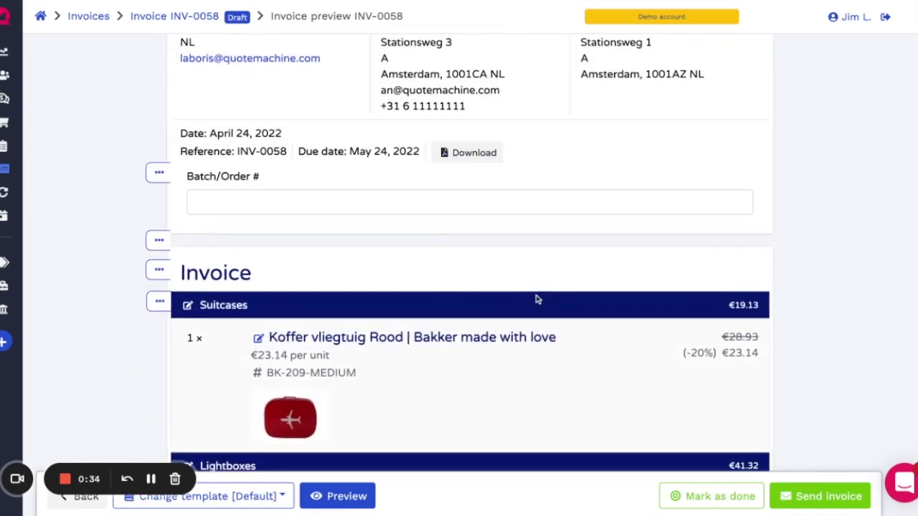
scroll(537, 299, down, 3)
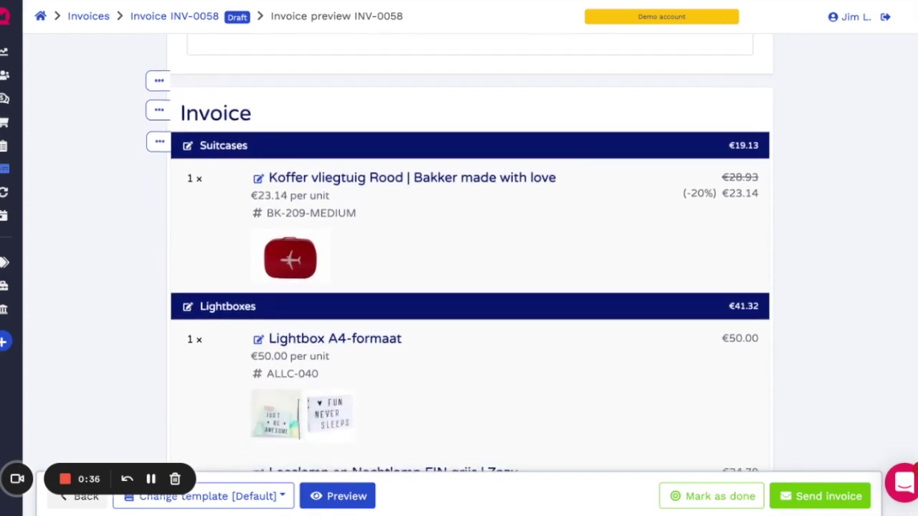
click(266, 497)
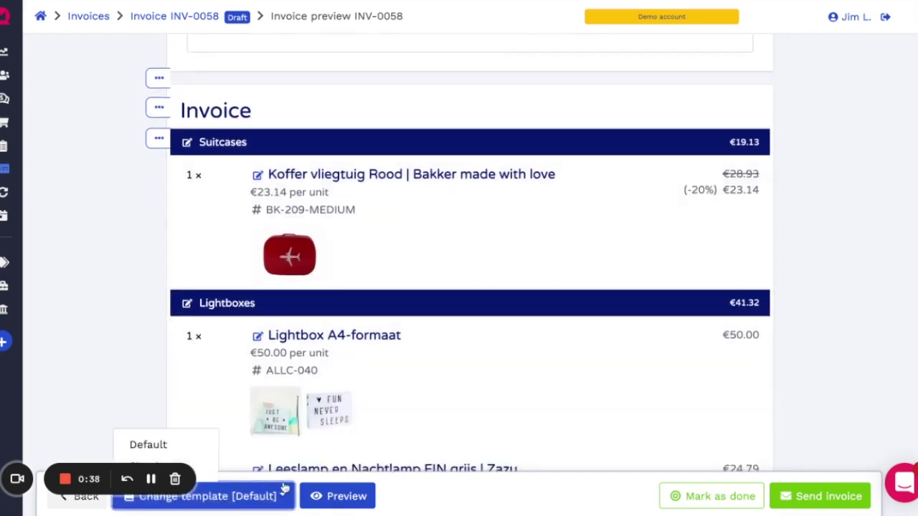
click(129, 381)
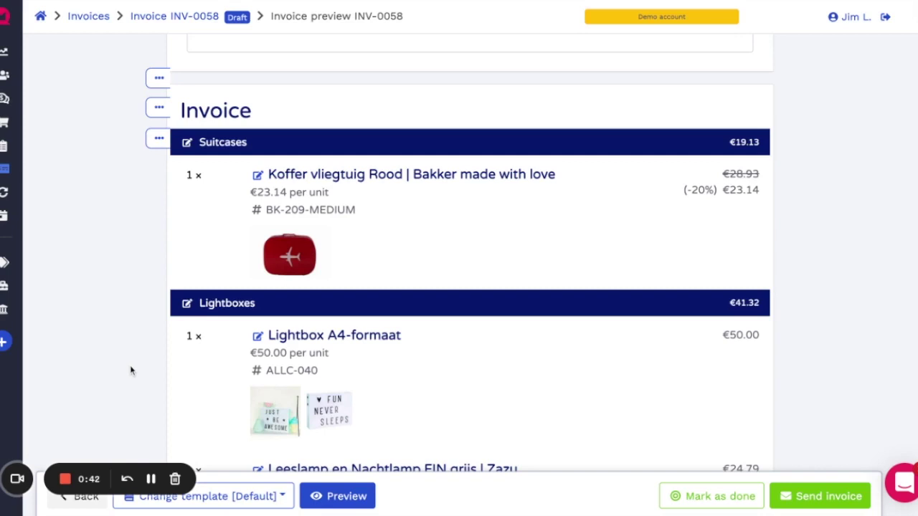
Examine the content blocks that can be added to the design, cancel the insertion and return to the invoice.
click(158, 137)
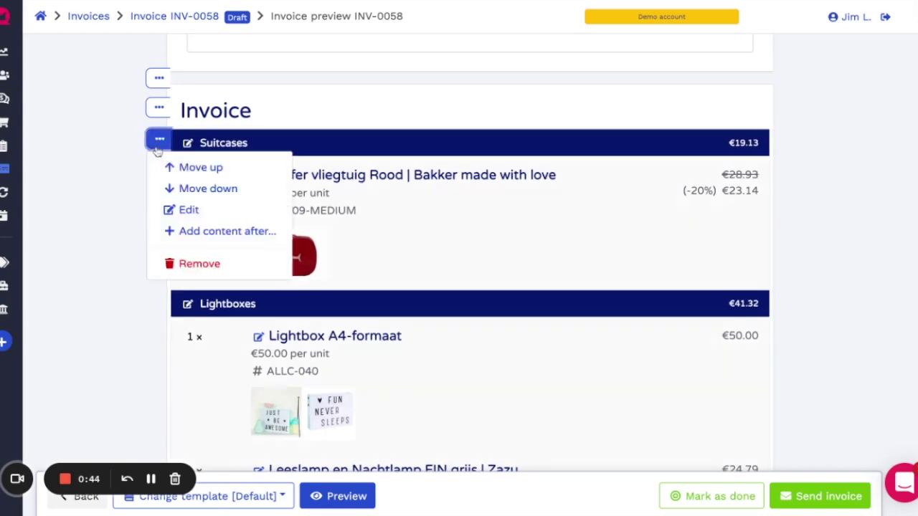
click(177, 231)
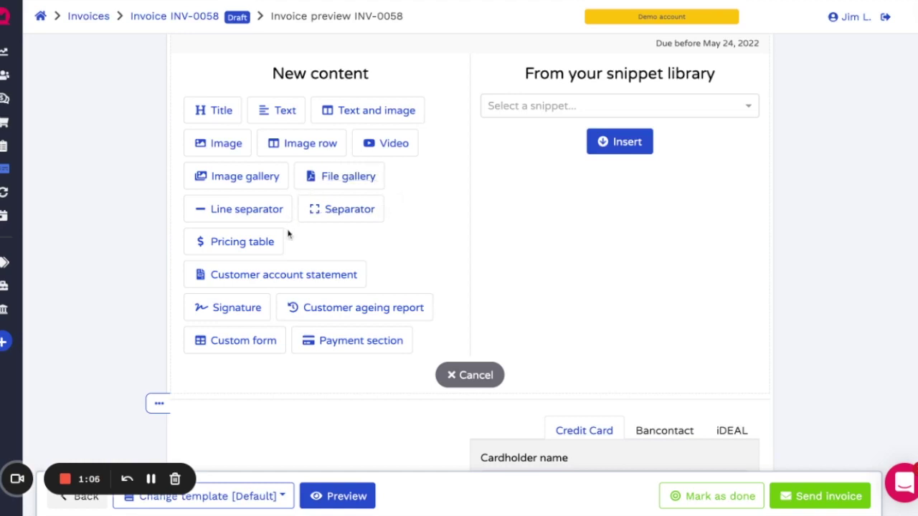
click(470, 375)
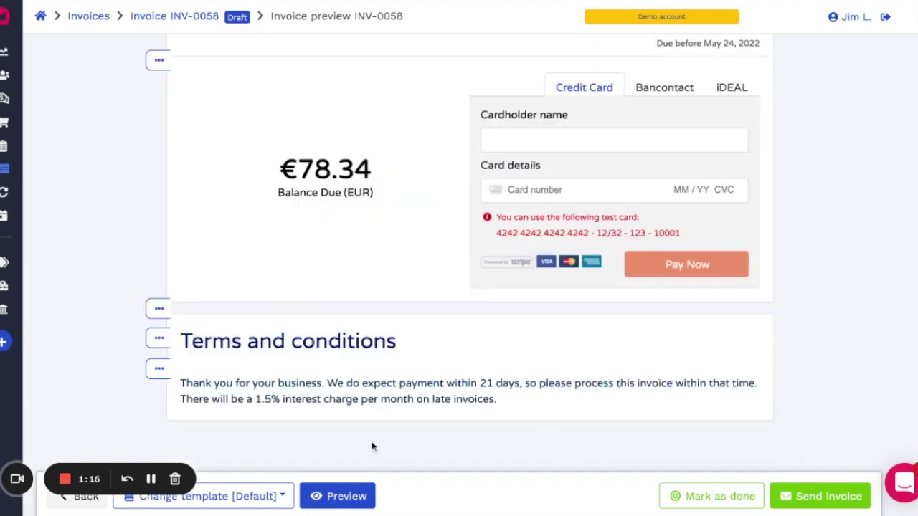
click(84, 497)
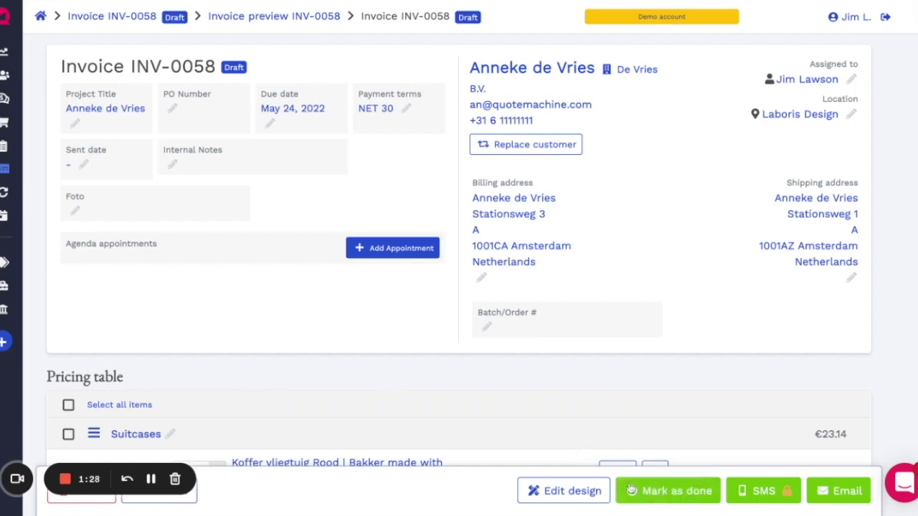
Start an email for the invoice and check the suggested additional recipients, keeping only the customer as addressee.
scroll(737, 416, down, 3)
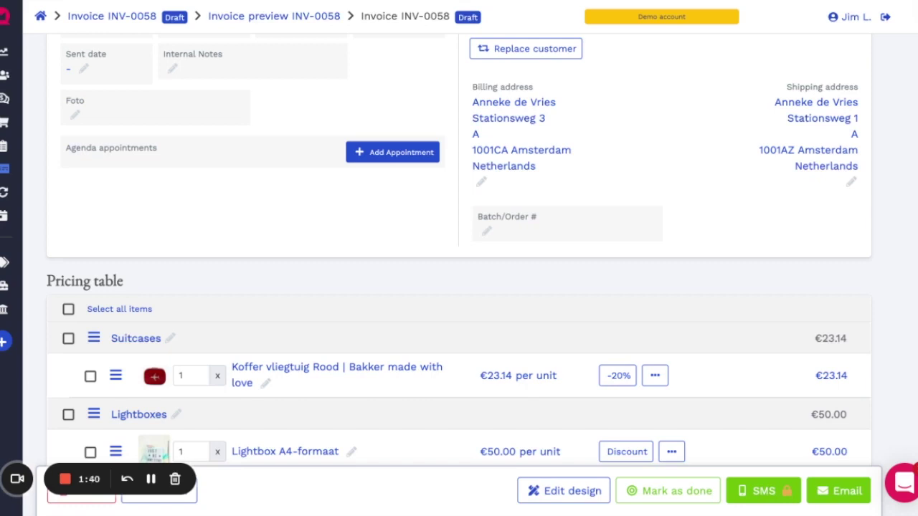
click(831, 491)
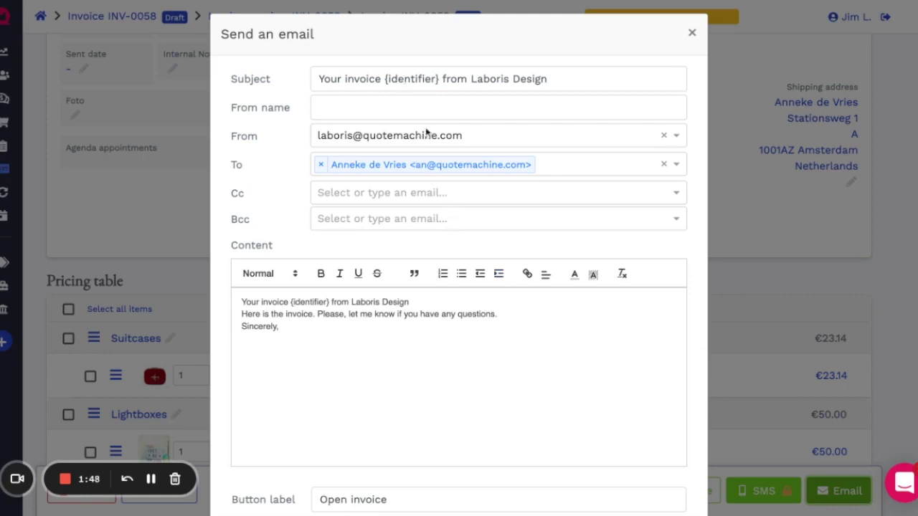
click(560, 169)
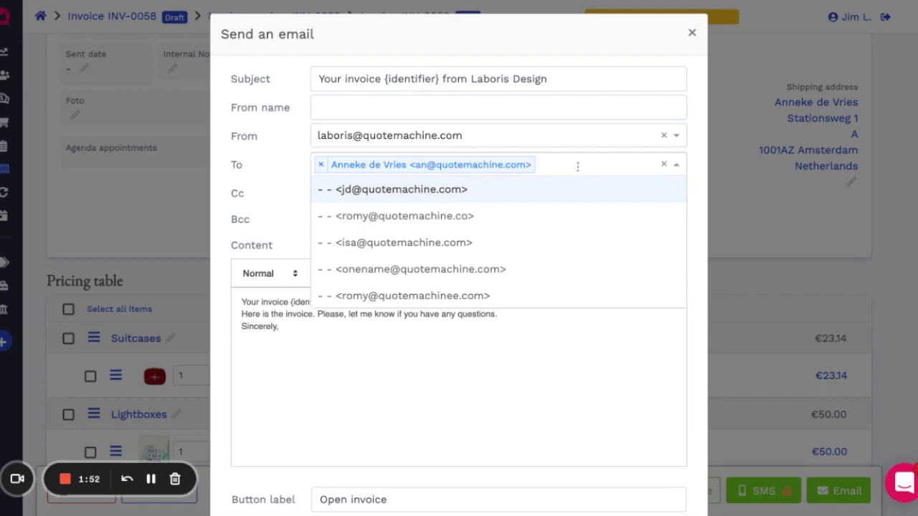
click(546, 331)
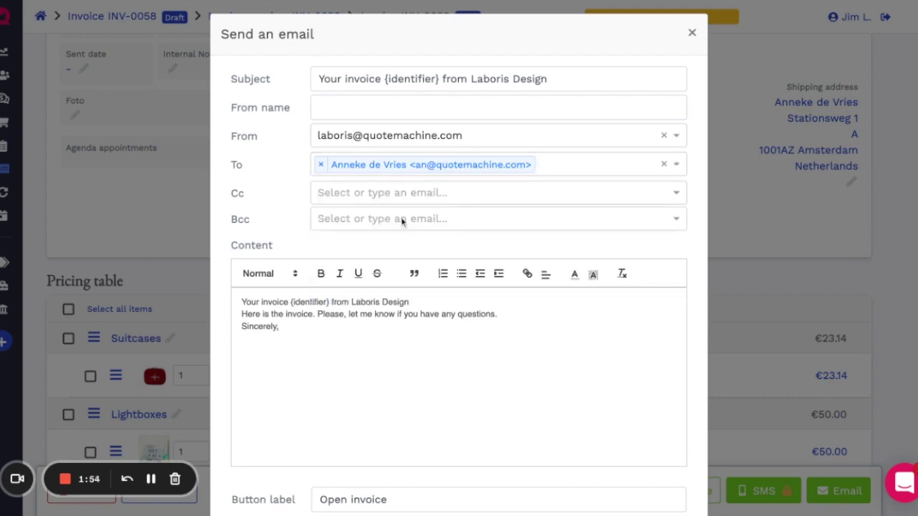
Replace the whole default message in the email content with "ef".
scroll(395, 224, down, 1)
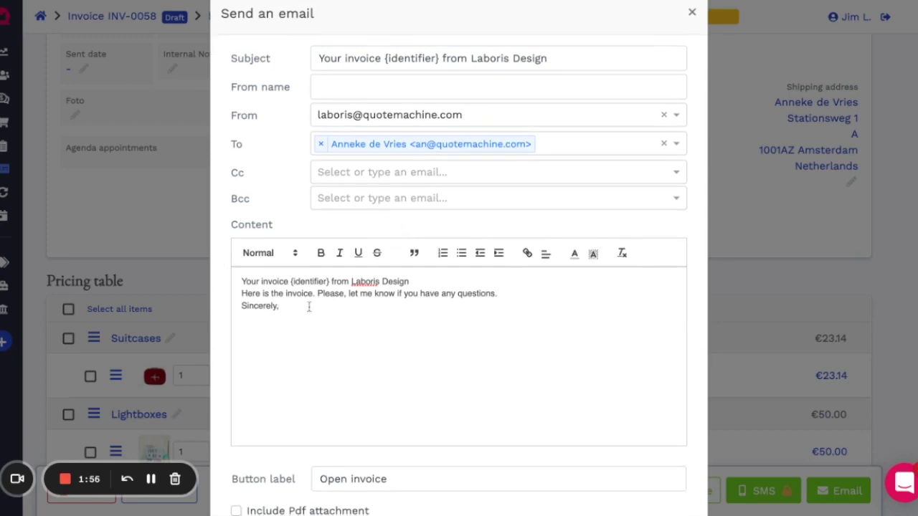
key(ctrl+a)
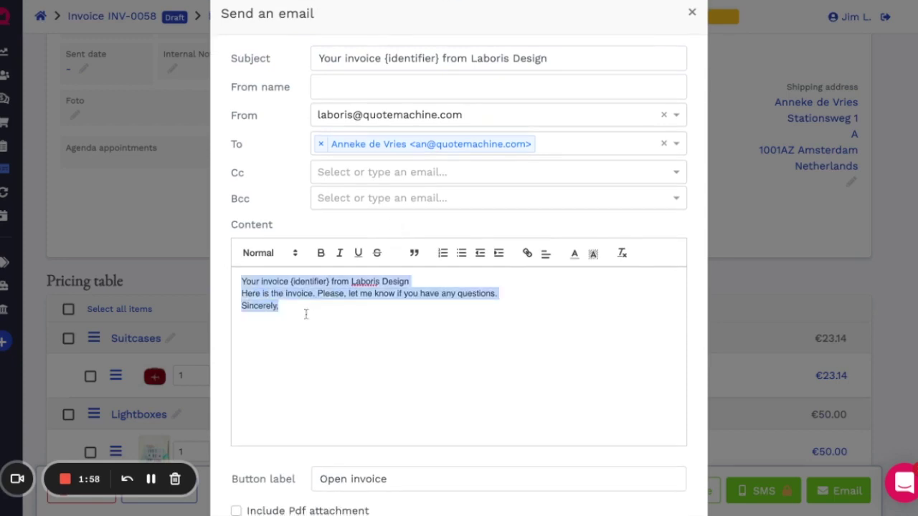
text(ef)
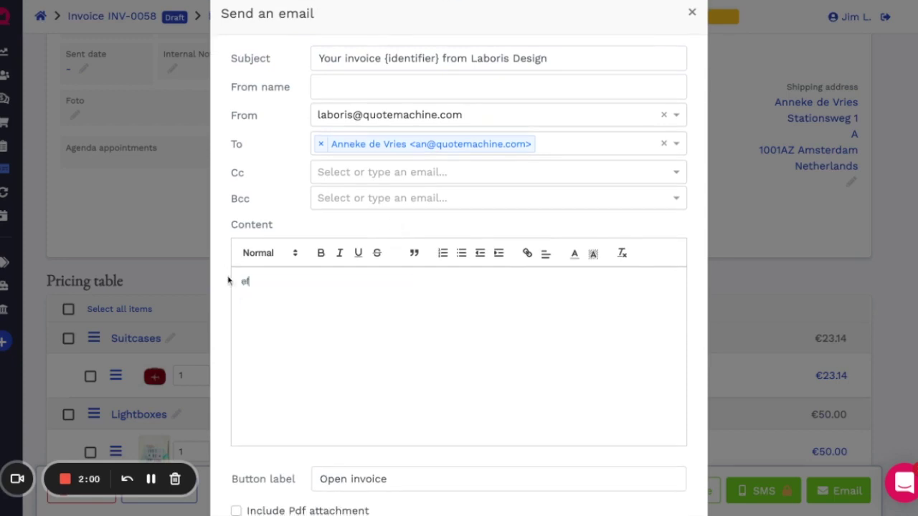
Complete the email content so it reads "eftyyhwerg" and send the invoice email to the customer.
text(tyyhwerg)
scroll(500, 353, down, 2)
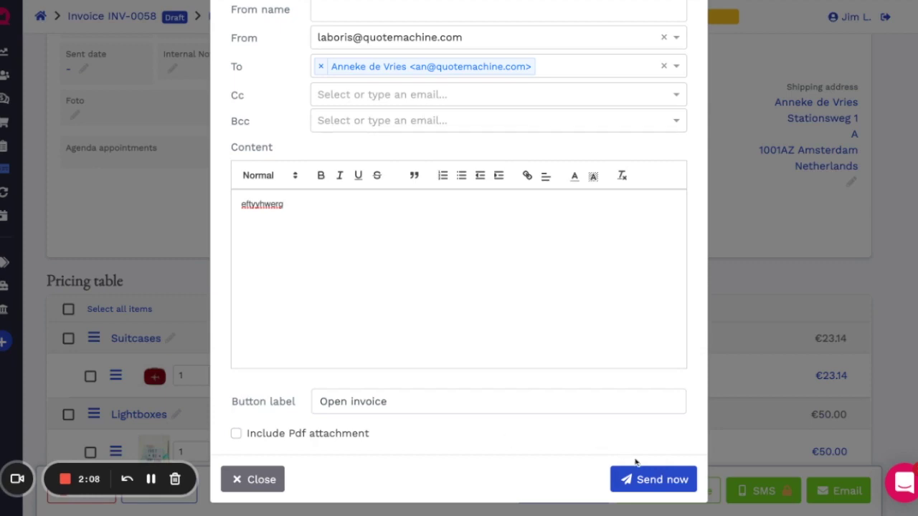
click(641, 481)
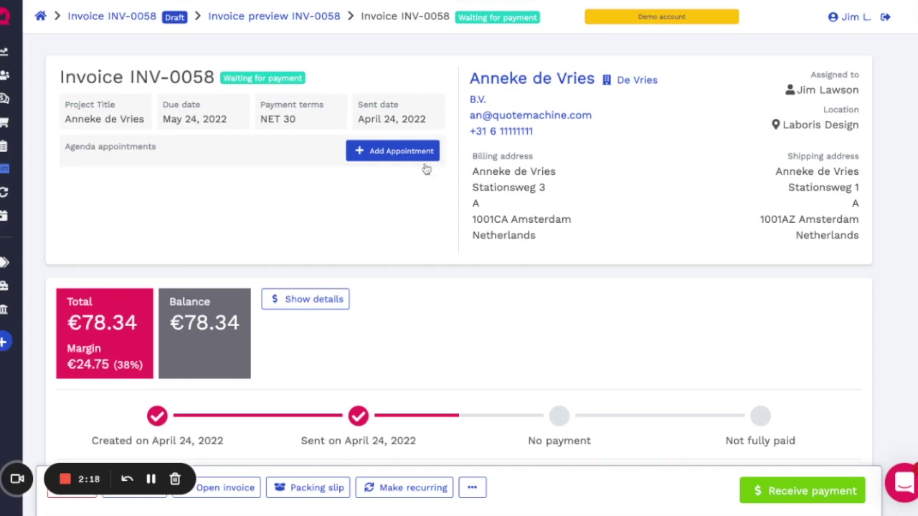
Preview the sent invoice email from the invoice's email list and close the preview.
scroll(575, 259, down, 5)
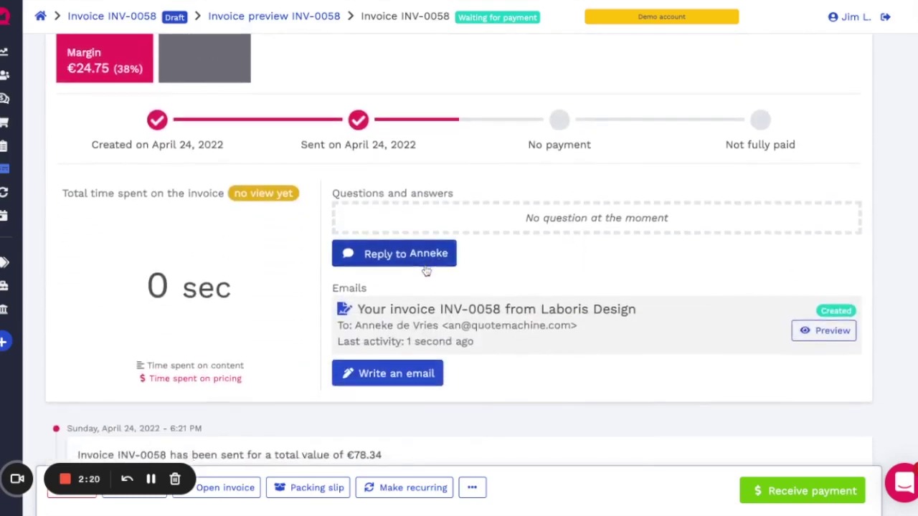
click(814, 337)
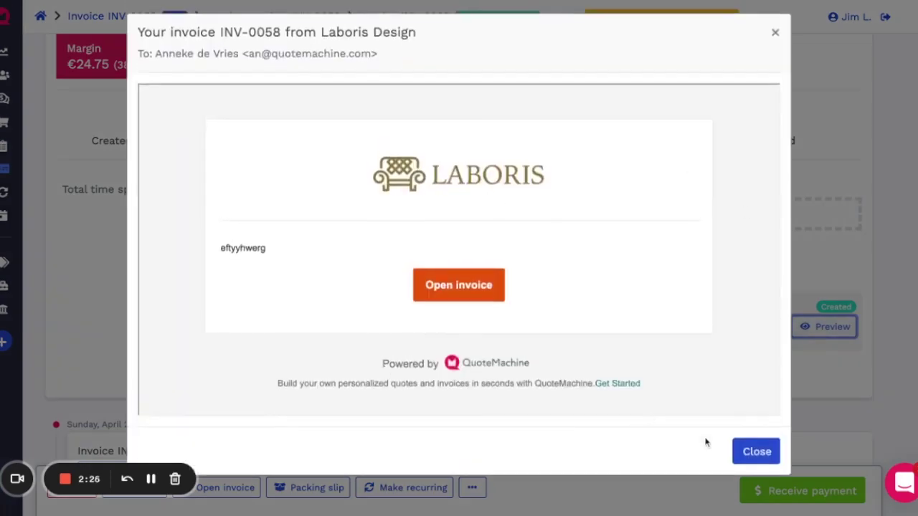
click(746, 451)
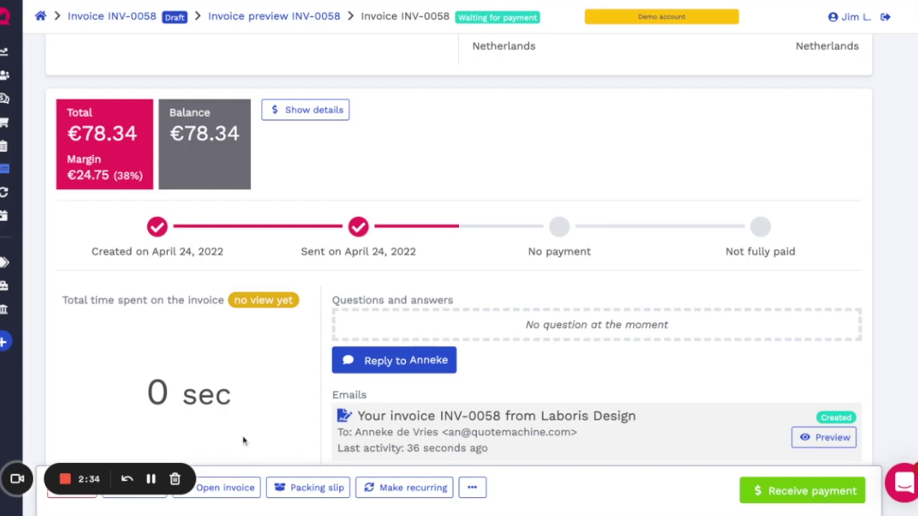
Receive a credit card payment for the invoice's full balance, processing it with the default card on file.
click(794, 492)
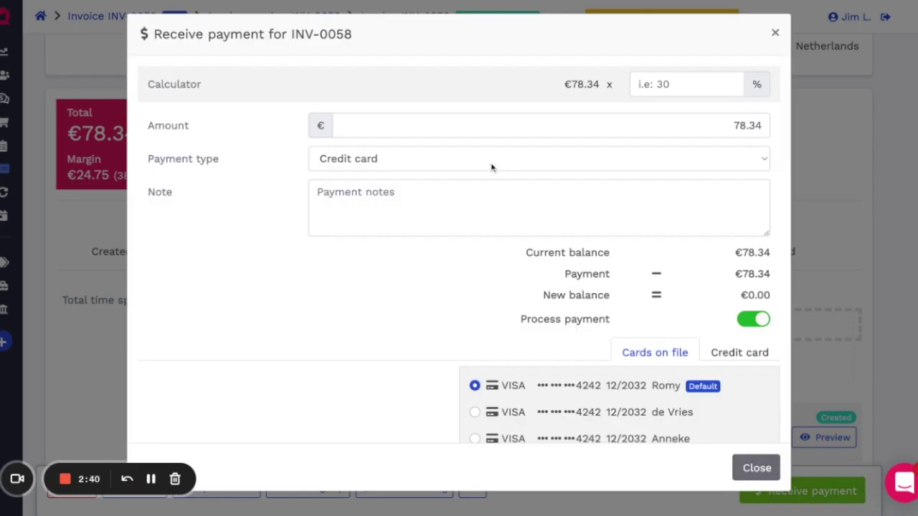
scroll(625, 250, down, 1)
scroll(625, 250, up, 1)
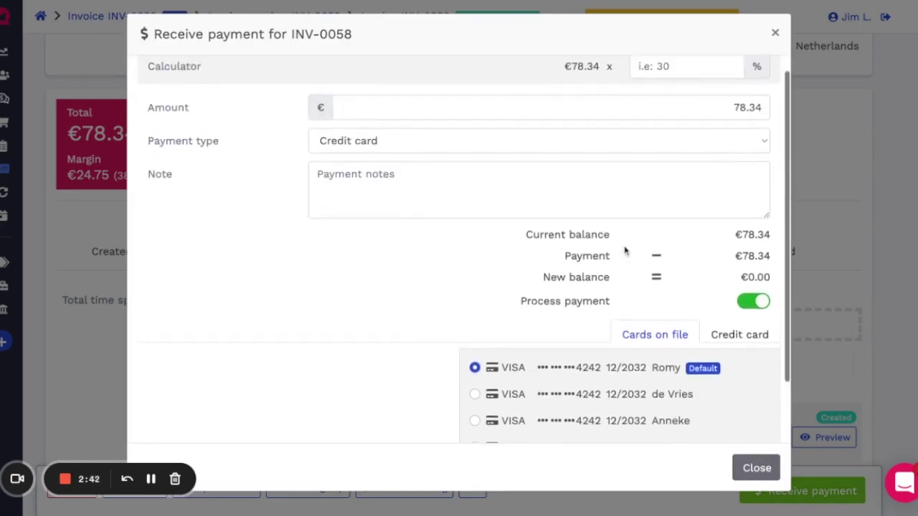
scroll(625, 250, down, 1)
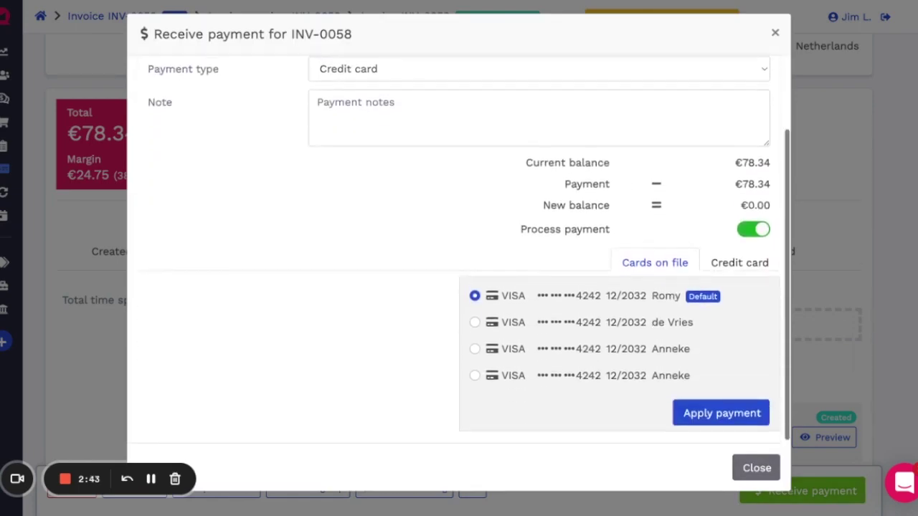
click(698, 419)
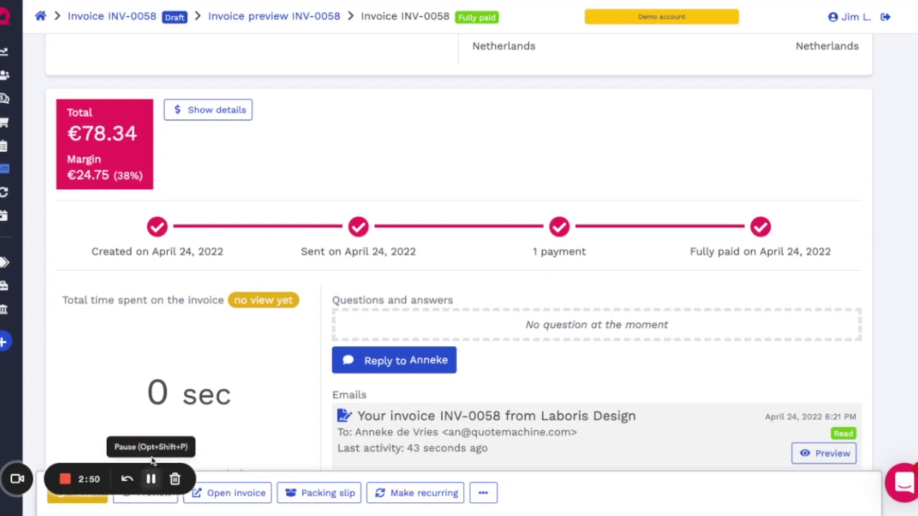
Review the invoice's status and its activity history, including the payment, Lightspeed eCom export and email delivery entries.
scroll(175, 327, up, 2)
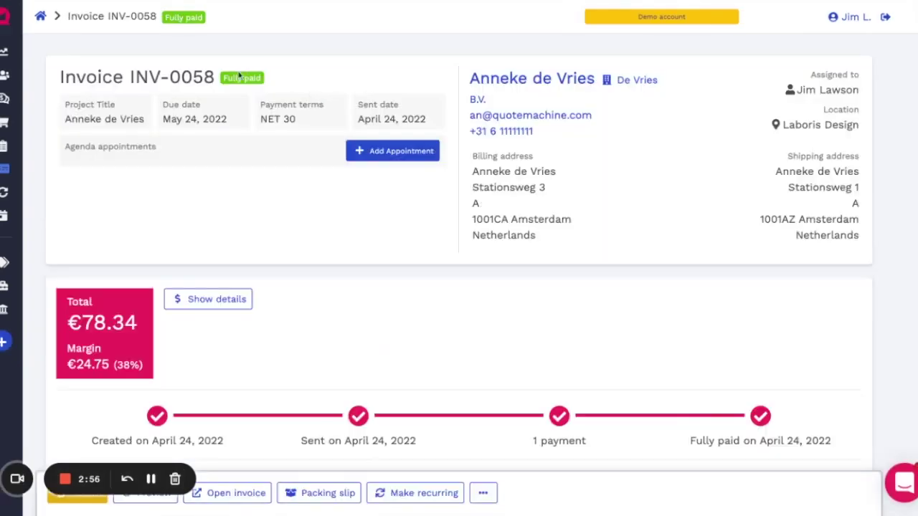
scroll(248, 99, down, 8)
scroll(249, 100, down, 2)
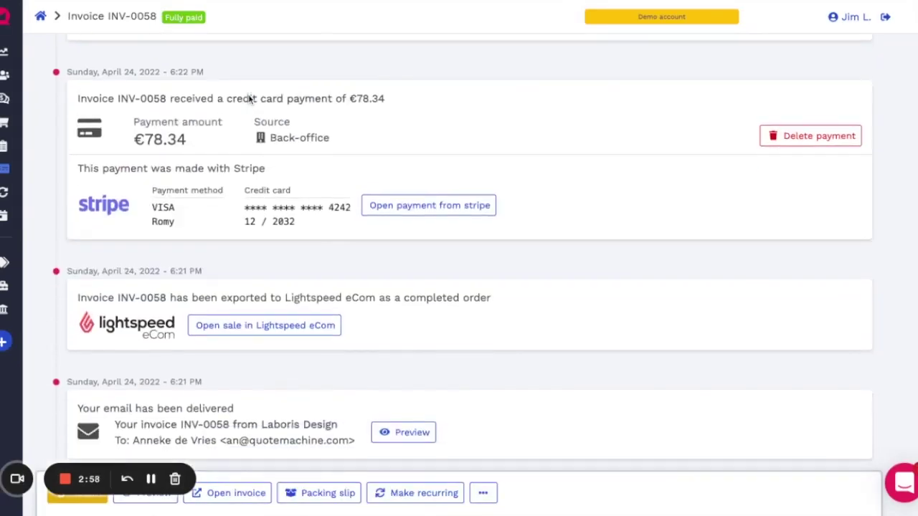
scroll(129, 300, up, 1)
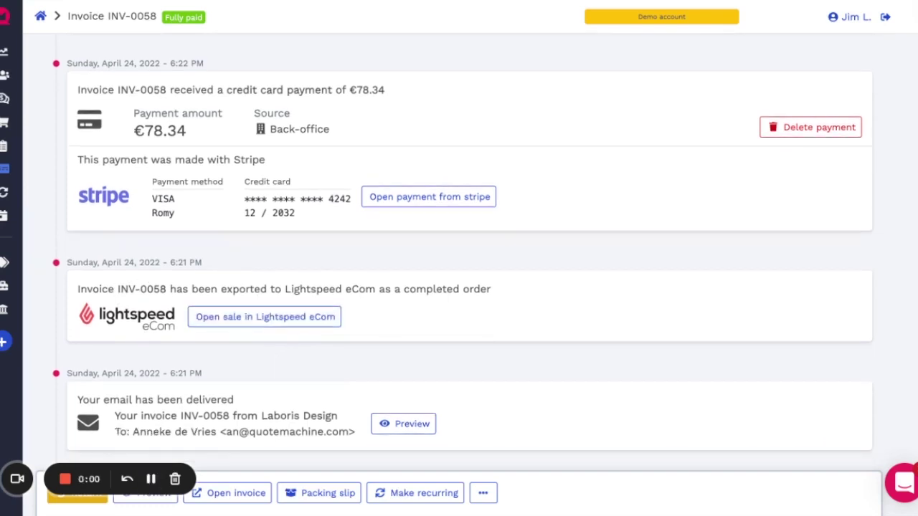
scroll(294, 250, up, 1)
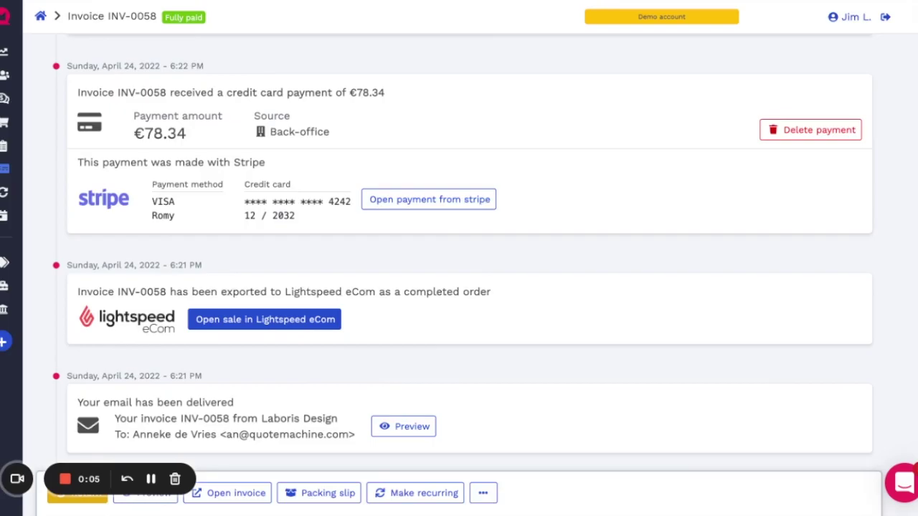
Open the invoice's exported sale in Lightspeed eCom and review the order's payment, shipment and product details.
click(264, 319)
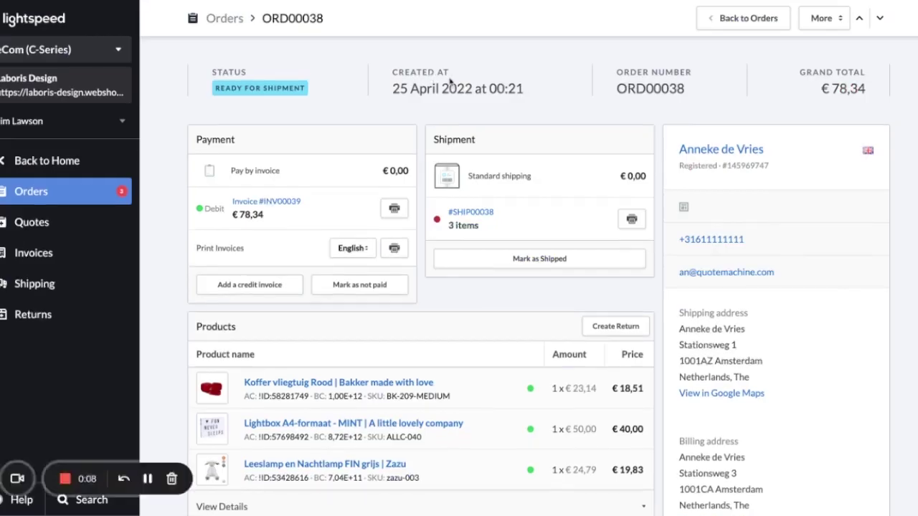
scroll(459, 83, down, 3)
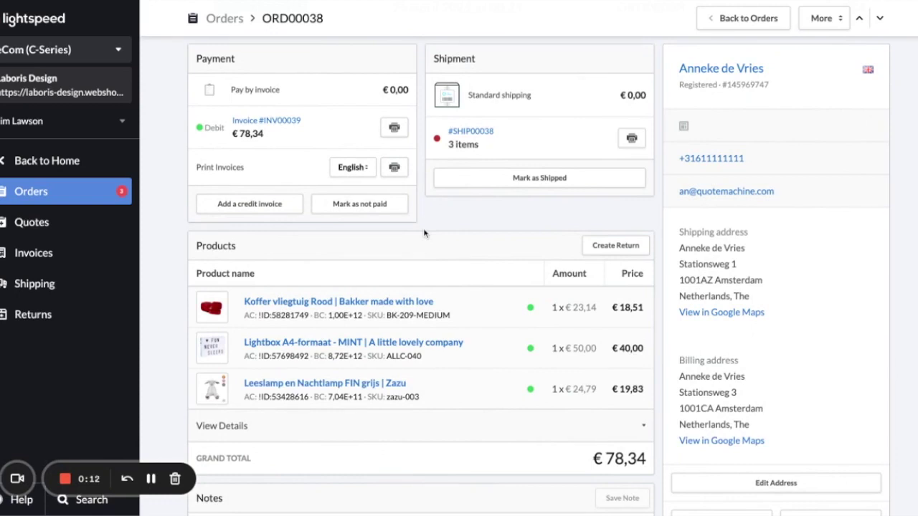
scroll(423, 233, up, 2)
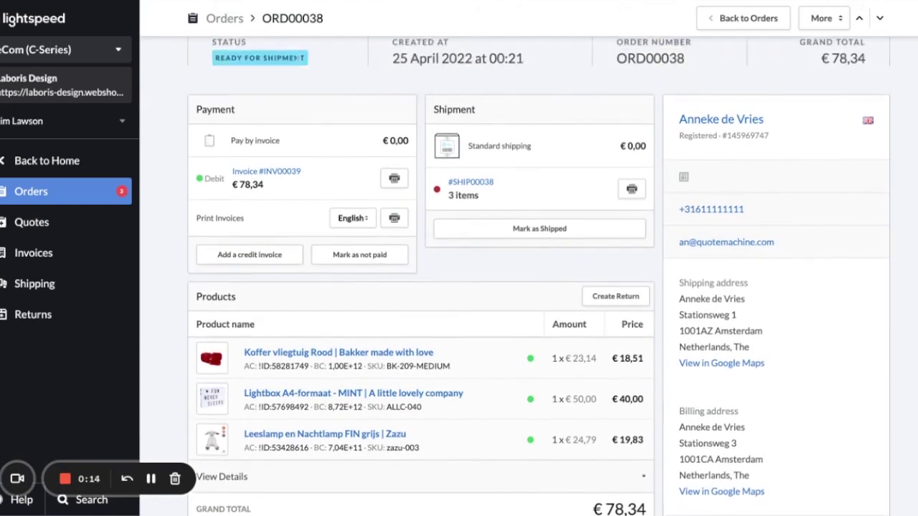
scroll(217, 93, up, 2)
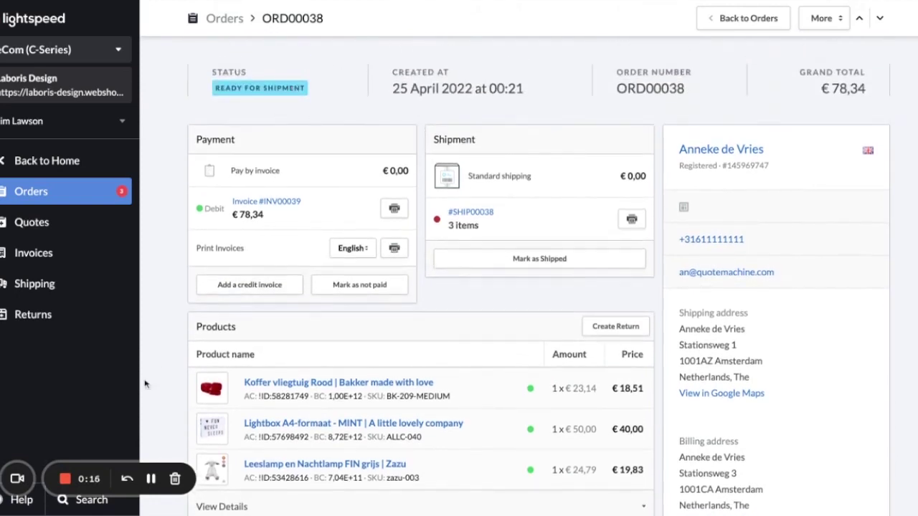